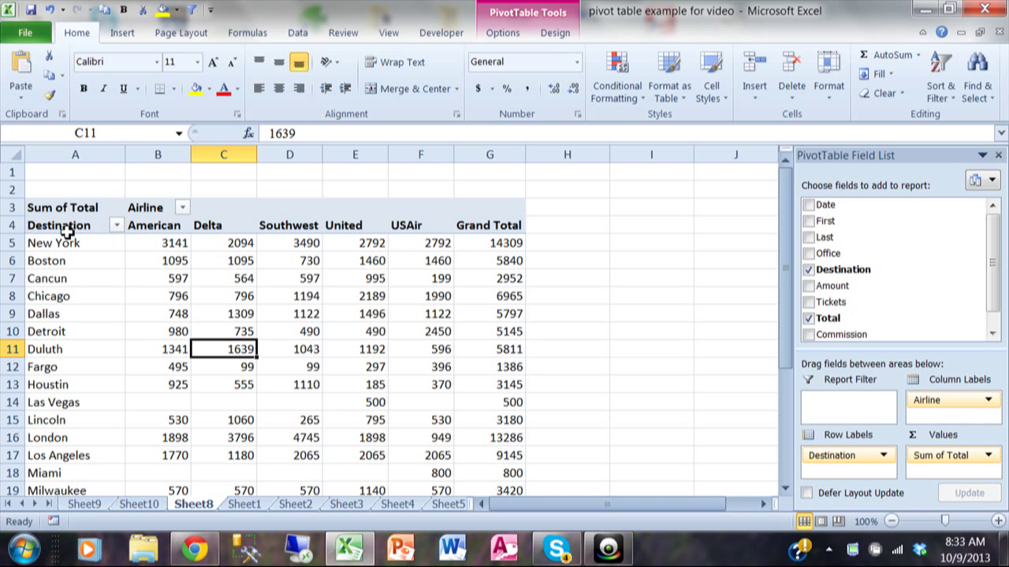
# Step: Filter the Destination field to show only New York, Boston, Chicago, Dallas and Fargo
pyautogui.click(117, 225)
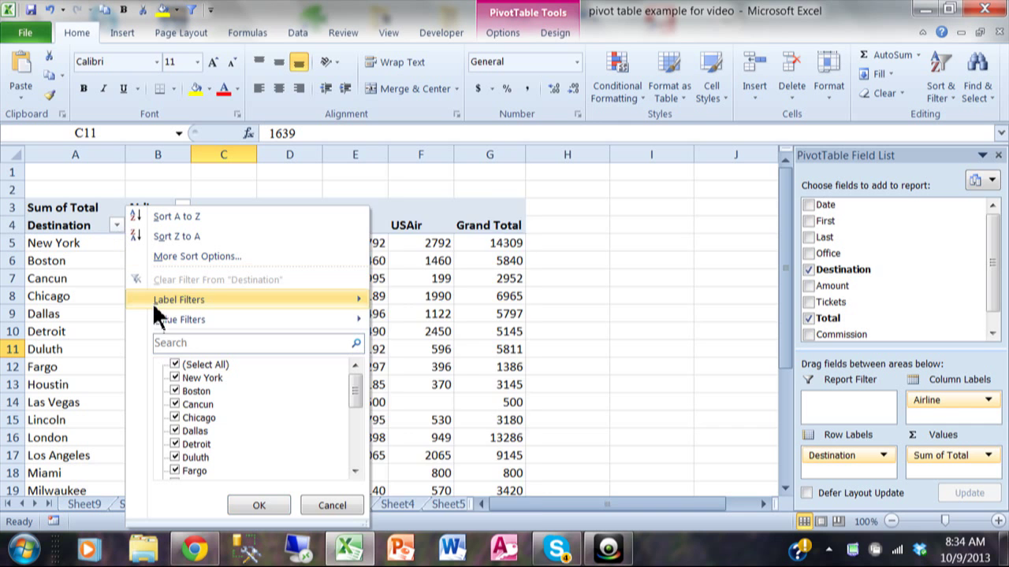
pyautogui.click(176, 364)
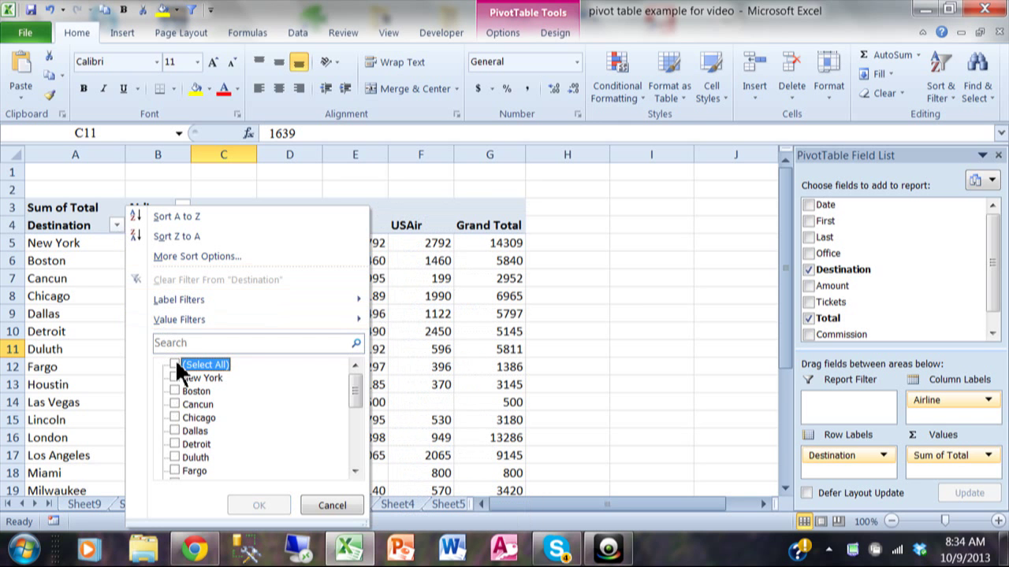
pyautogui.click(177, 376)
pyautogui.click(177, 391)
pyautogui.click(177, 417)
pyautogui.click(175, 431)
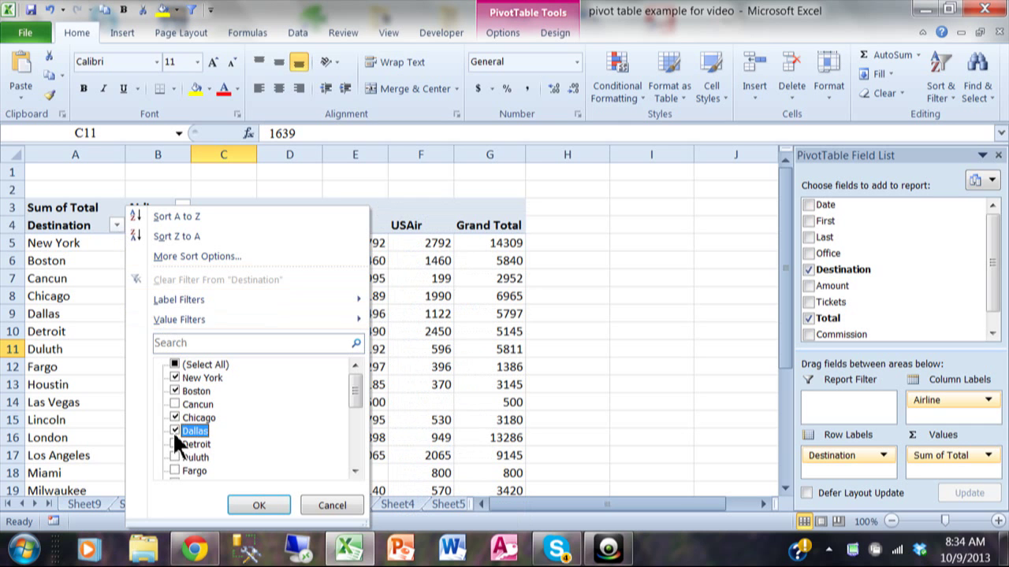
pyautogui.click(175, 470)
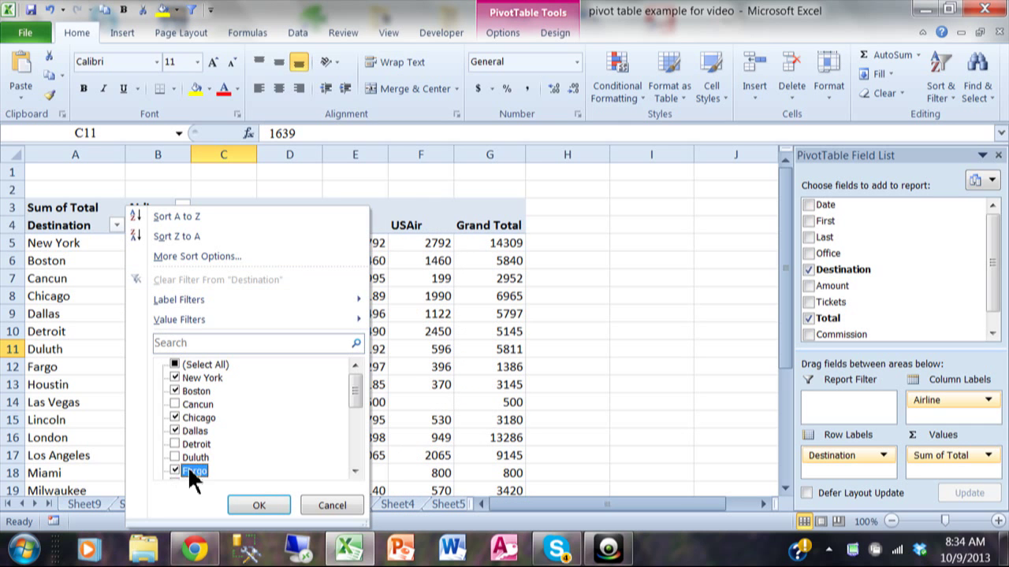
pyautogui.click(246, 505)
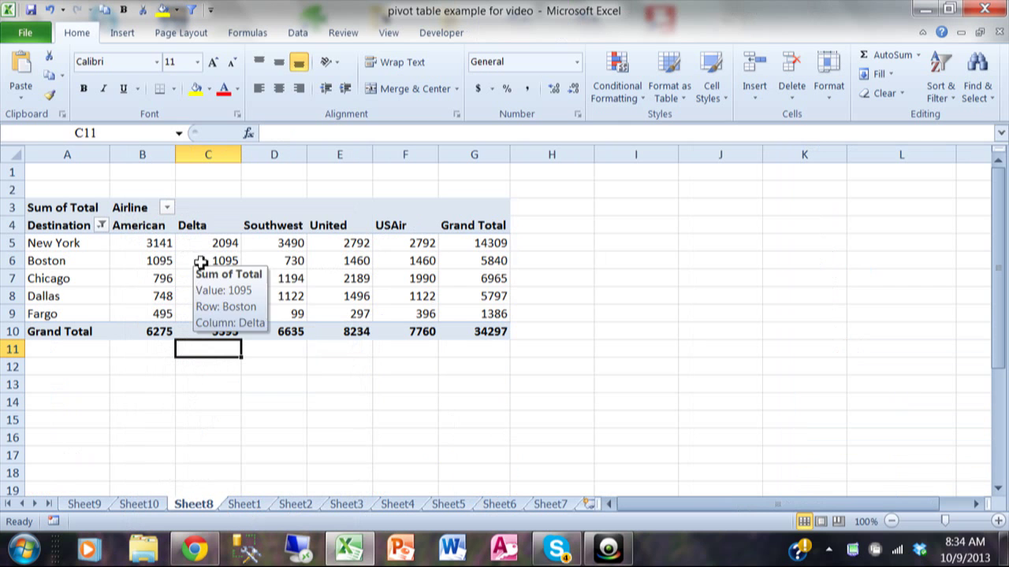
# Step: Clear the Destination filter so all destinations show again
pyautogui.moveTo(240, 250)
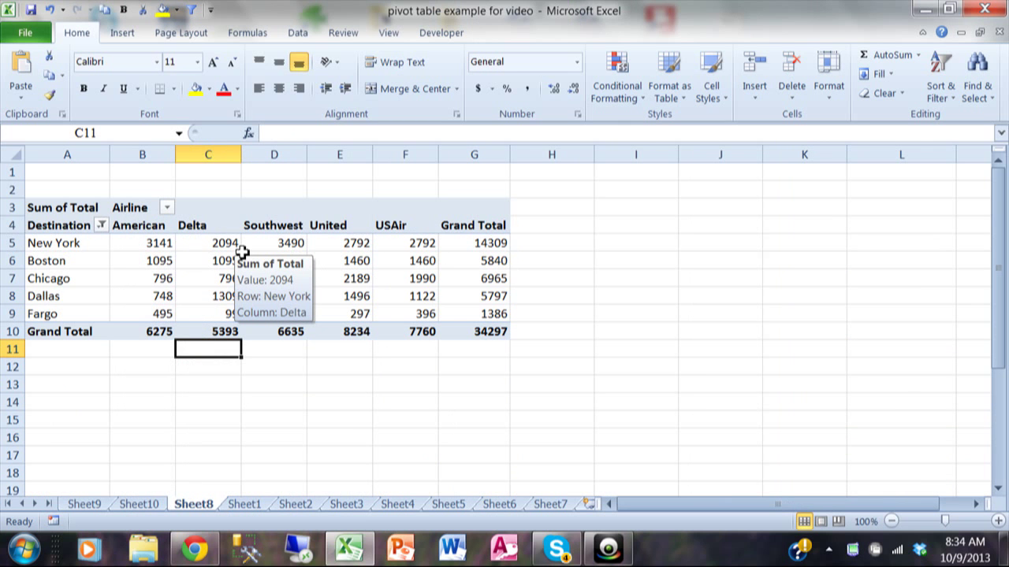
pyautogui.click(101, 226)
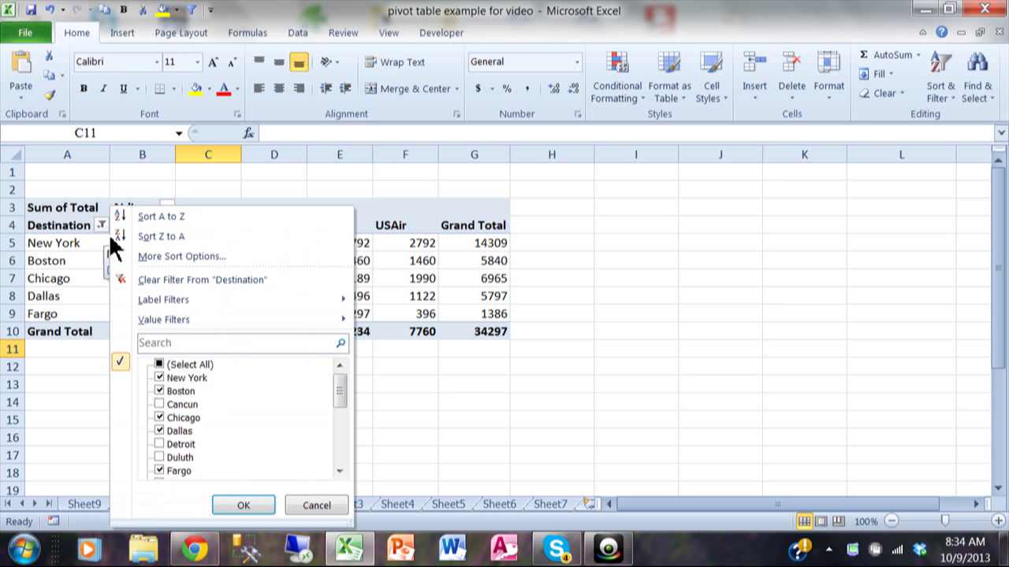
pyautogui.click(160, 364)
pyautogui.click(229, 507)
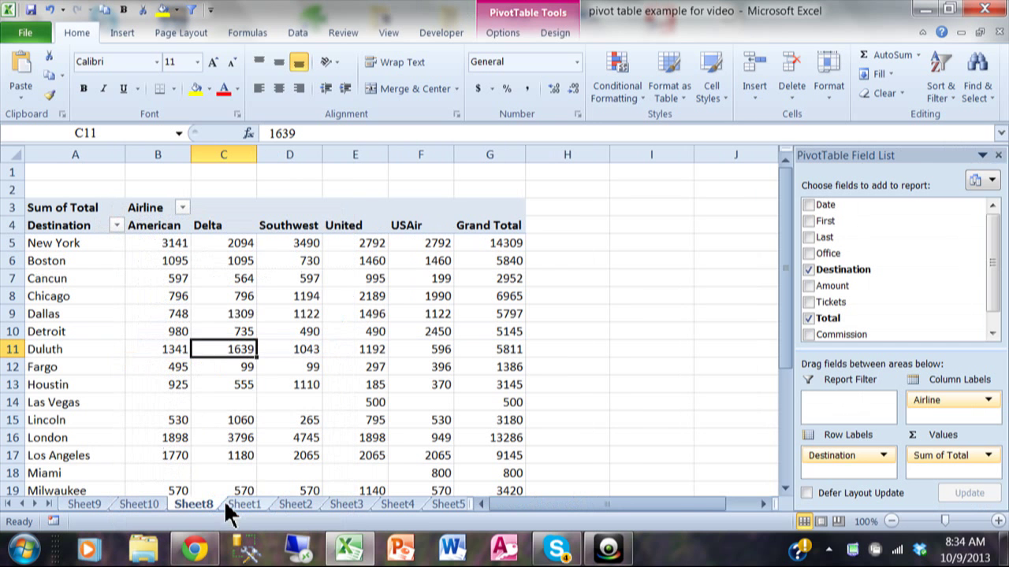
# Step: Filter the Airline field to American and Delta only, then restore all airlines
pyautogui.click(182, 208)
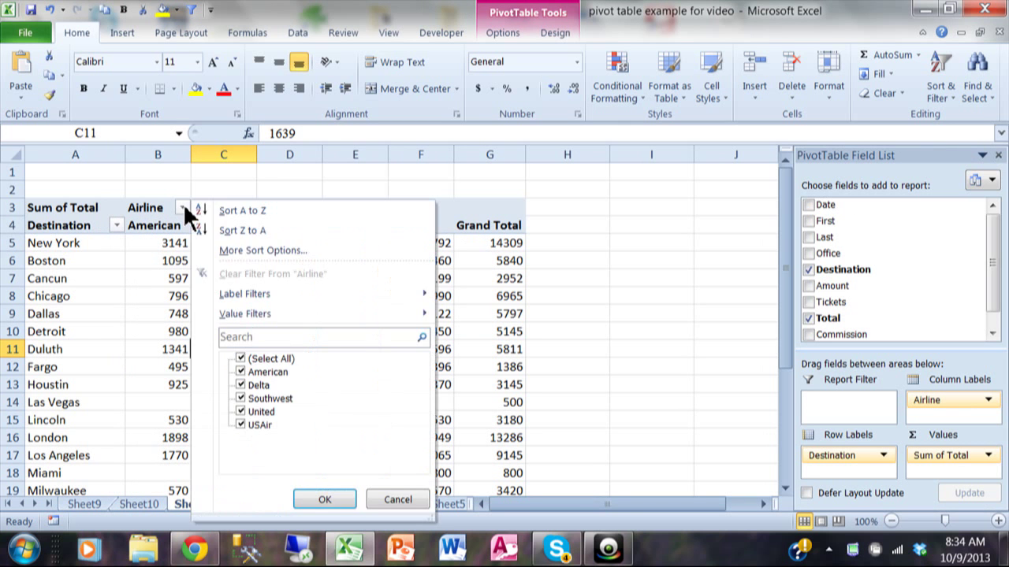
pyautogui.click(241, 359)
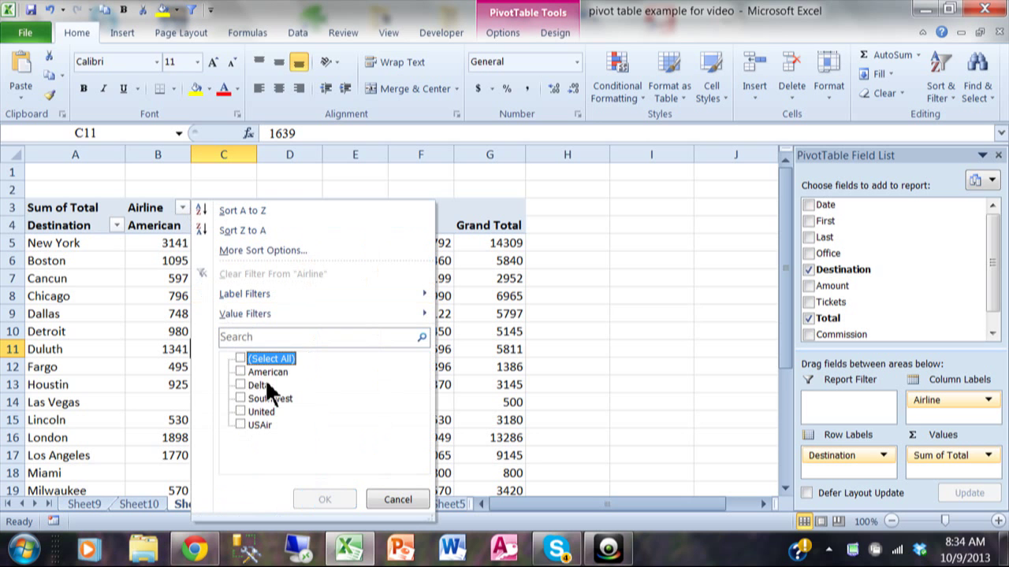
pyautogui.click(241, 372)
pyautogui.click(241, 385)
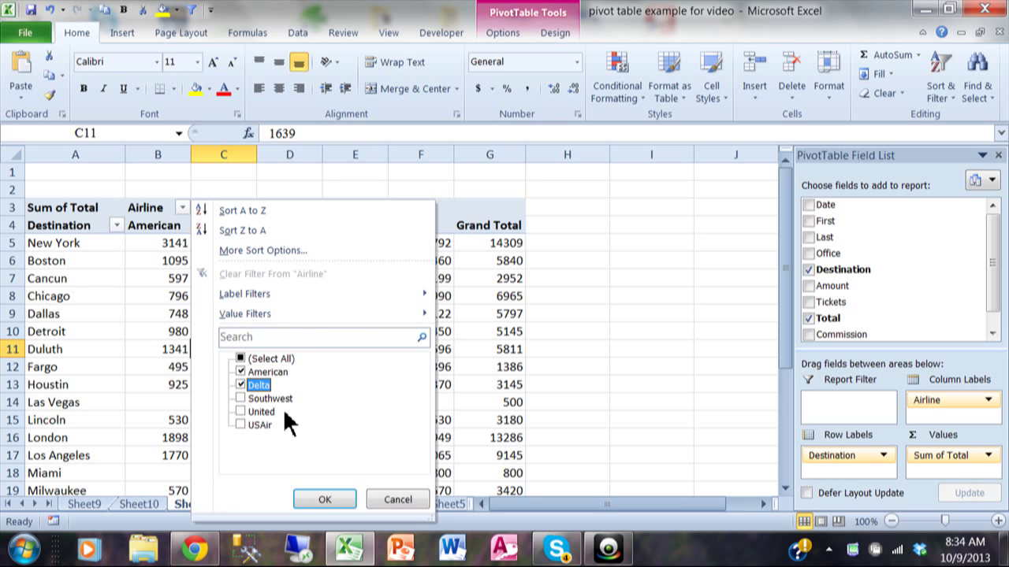
pyautogui.click(322, 498)
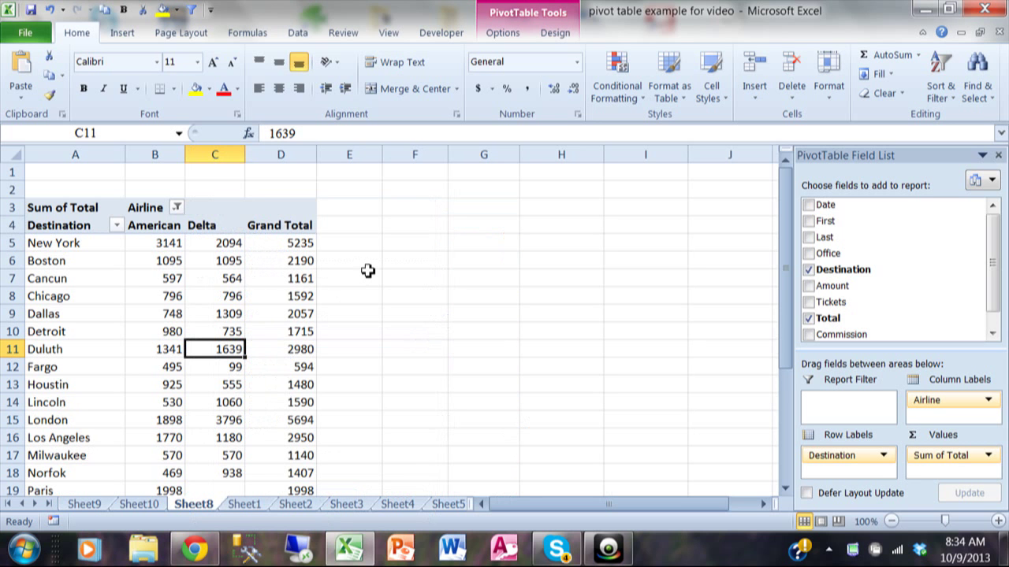
pyautogui.click(177, 209)
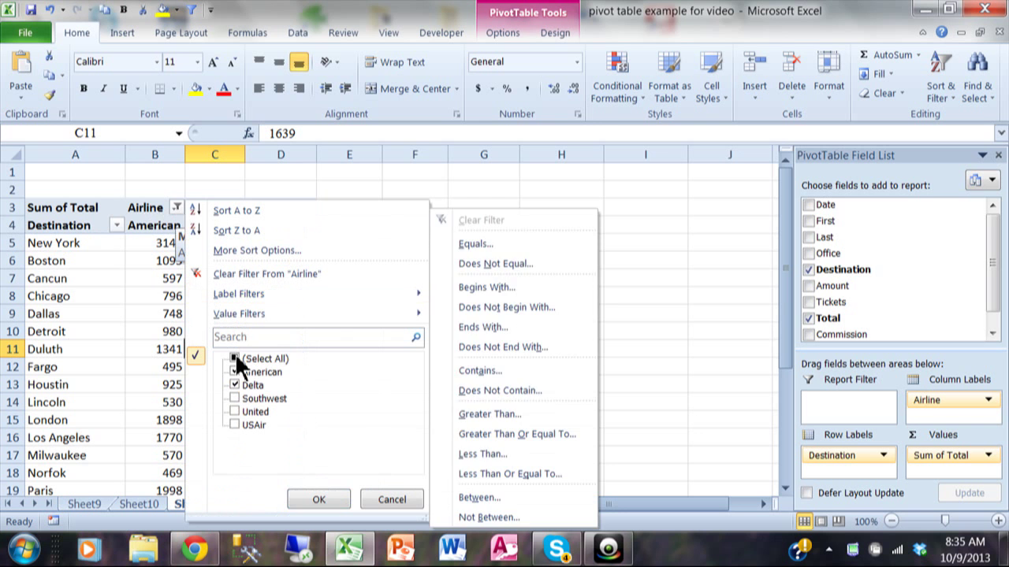
pyautogui.click(313, 499)
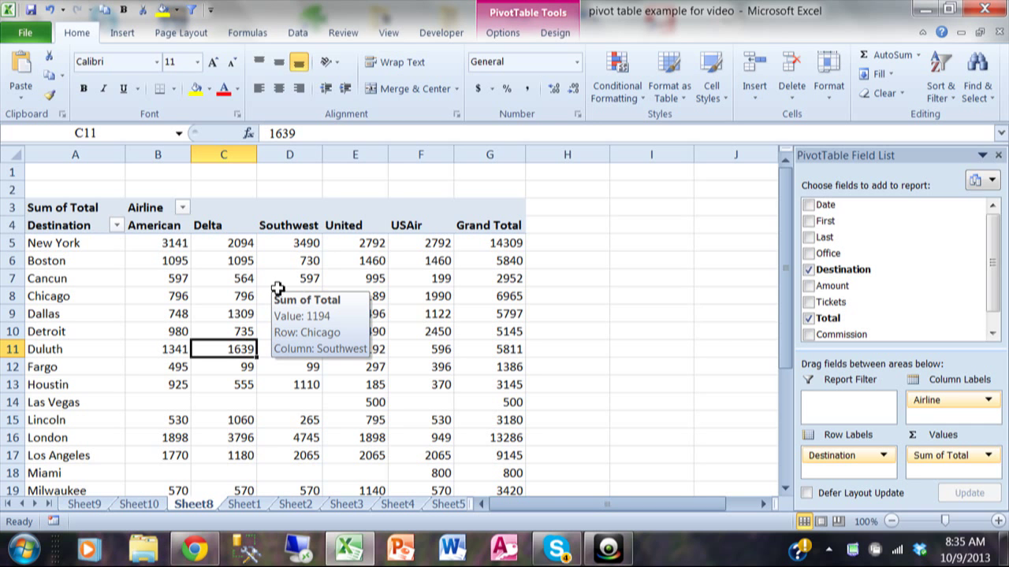
# Step: Sort destinations by their American values, largest to smallest
pyautogui.click(167, 276)
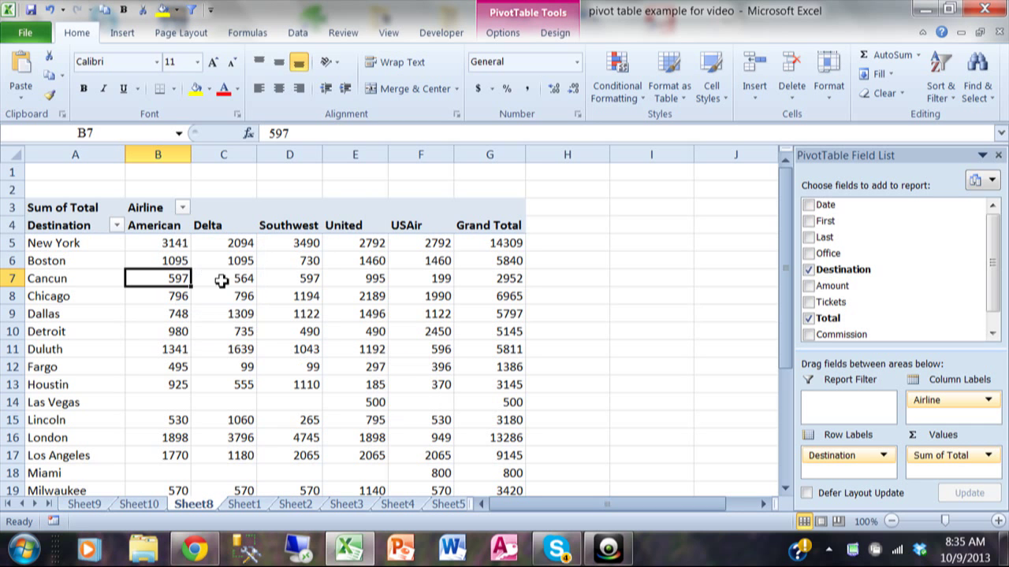
pyautogui.click(174, 240)
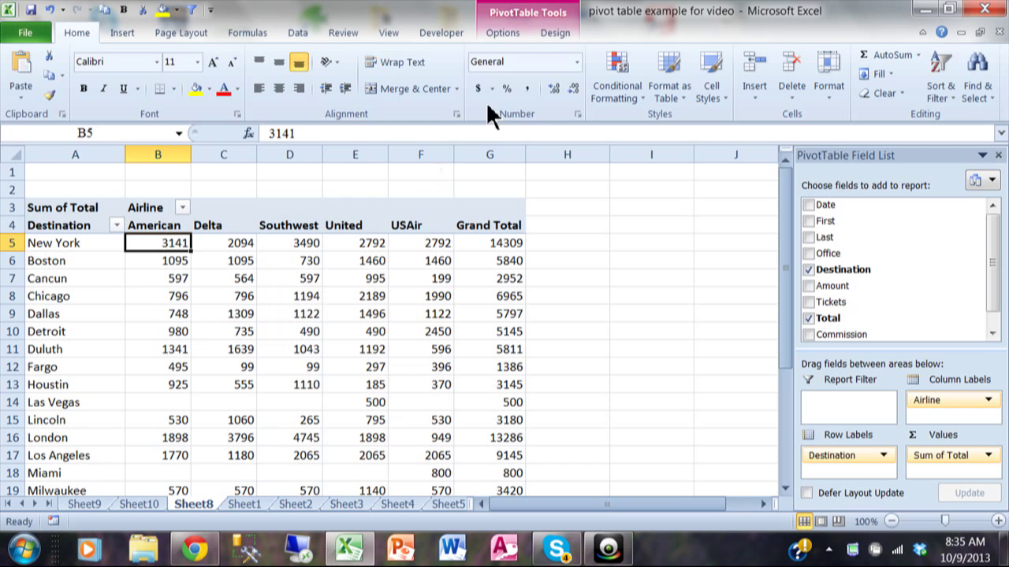
pyautogui.click(298, 32)
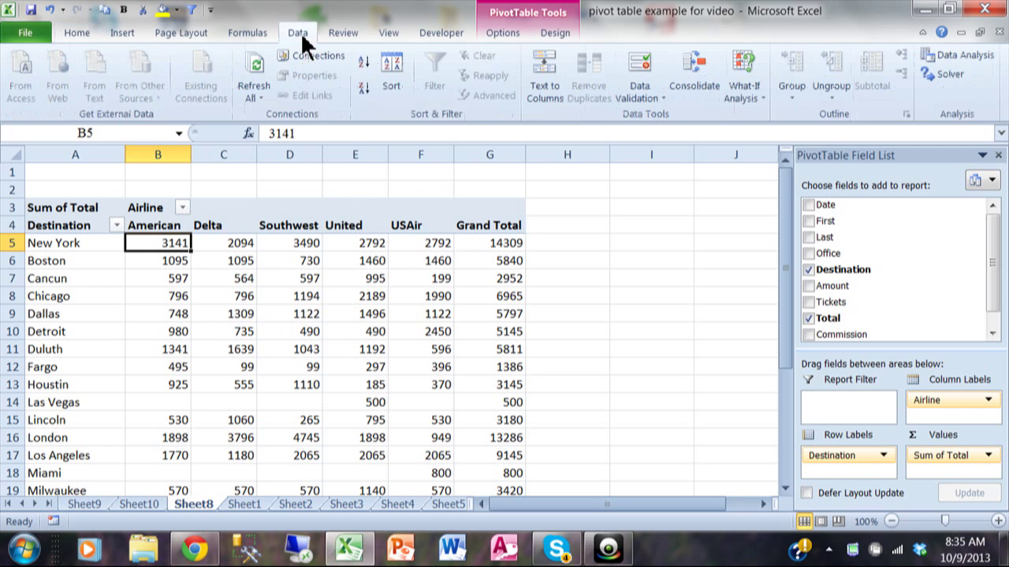
pyautogui.click(506, 34)
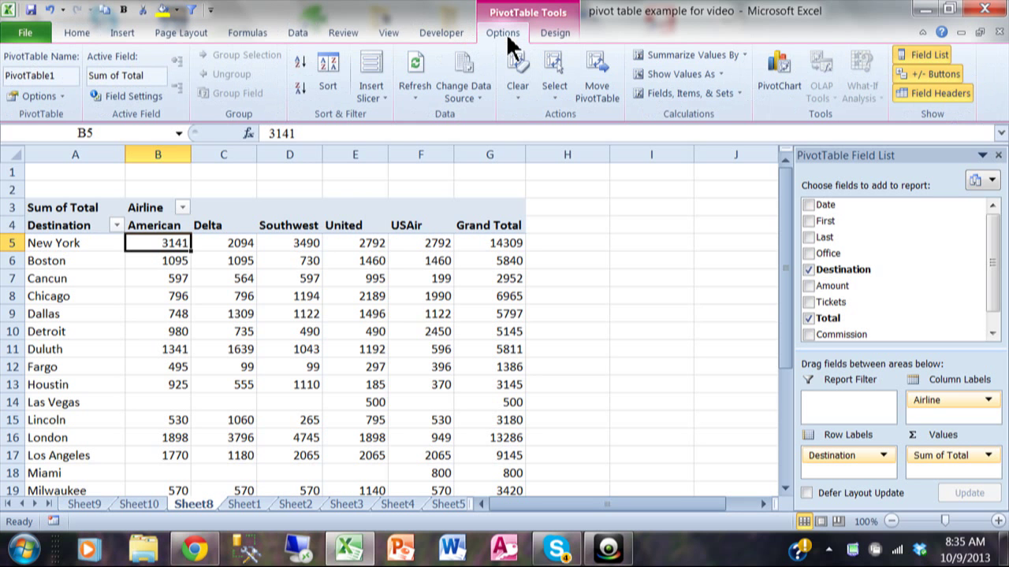
pyautogui.click(301, 86)
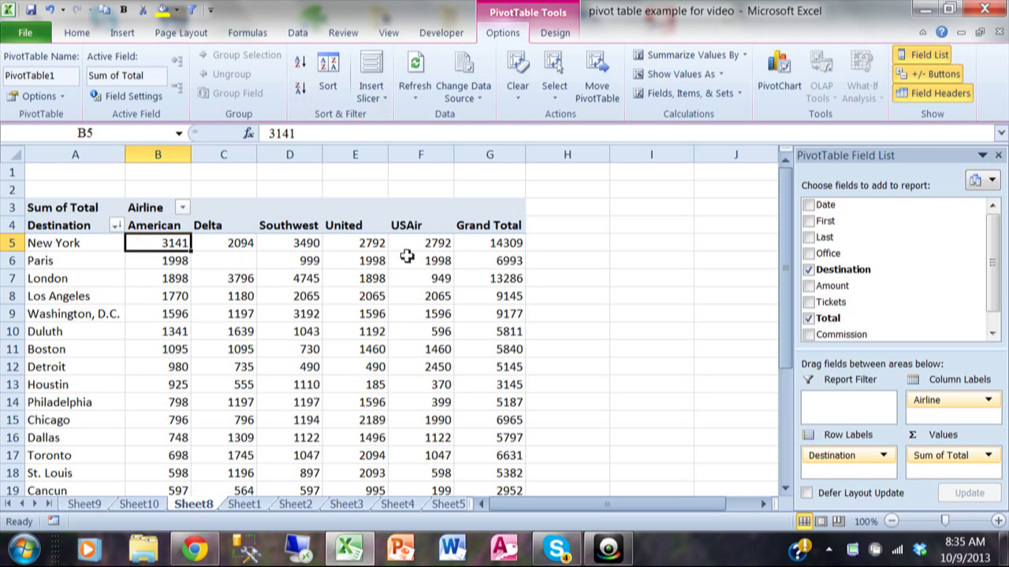
# Step: Sort destinations by Grand Total largest to smallest, putting New York (14309) first
pyautogui.click(486, 243)
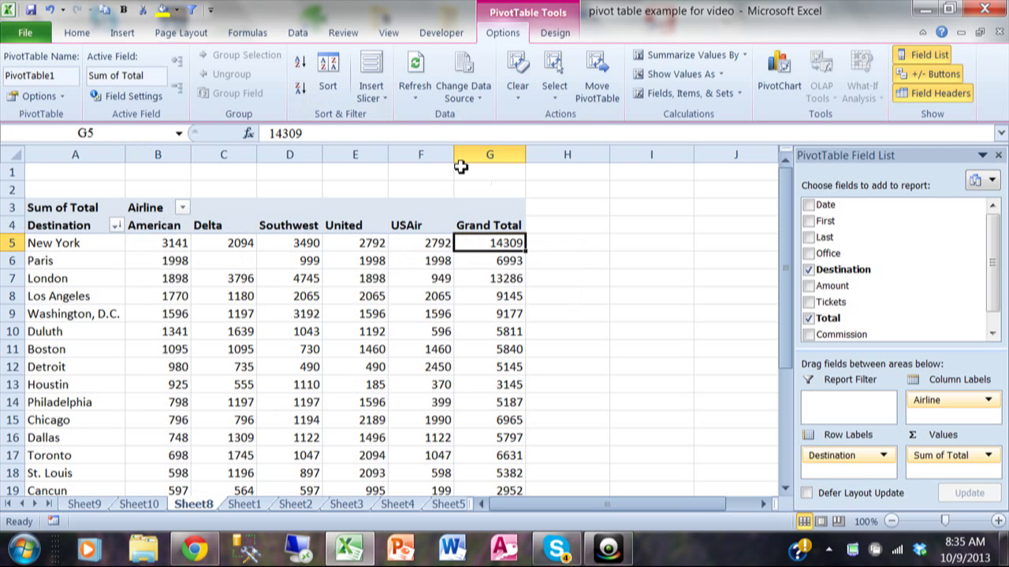
pyautogui.moveTo(478, 243)
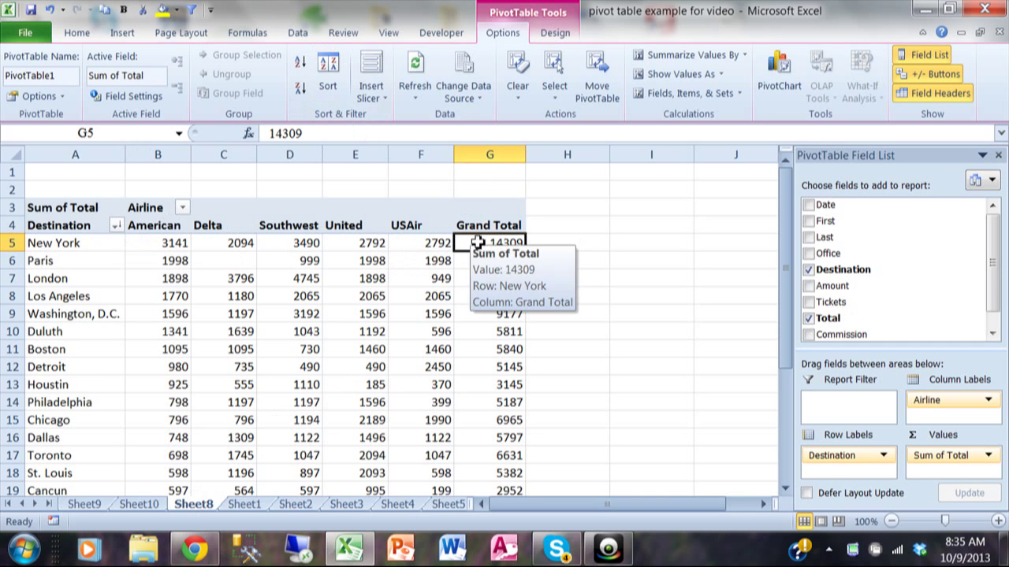
pyautogui.click(301, 89)
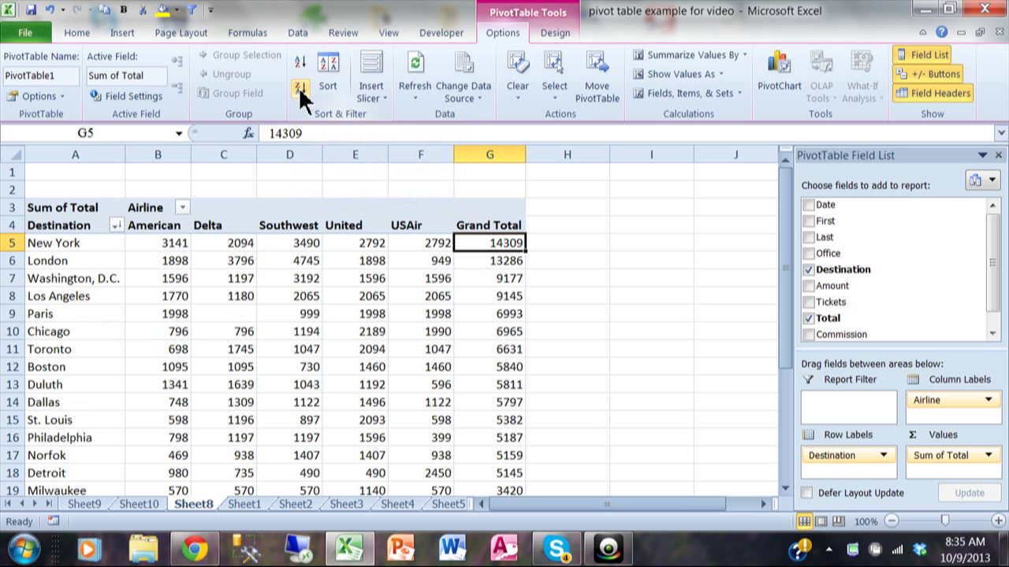
pyautogui.moveTo(493, 345)
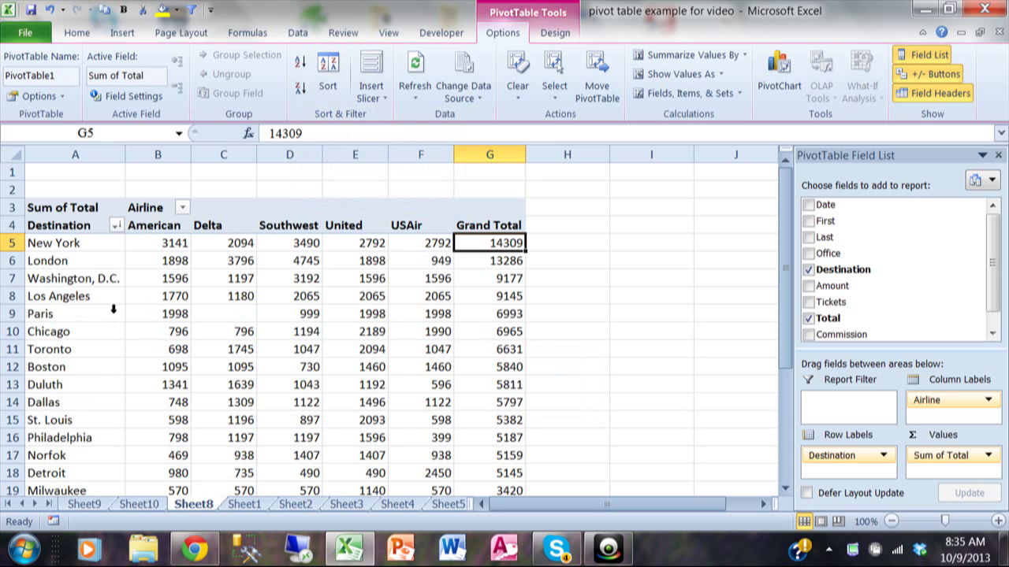
# Step: Sort the destinations A to Z from the Toronto label, then select New York's American value
pyautogui.click(103, 352)
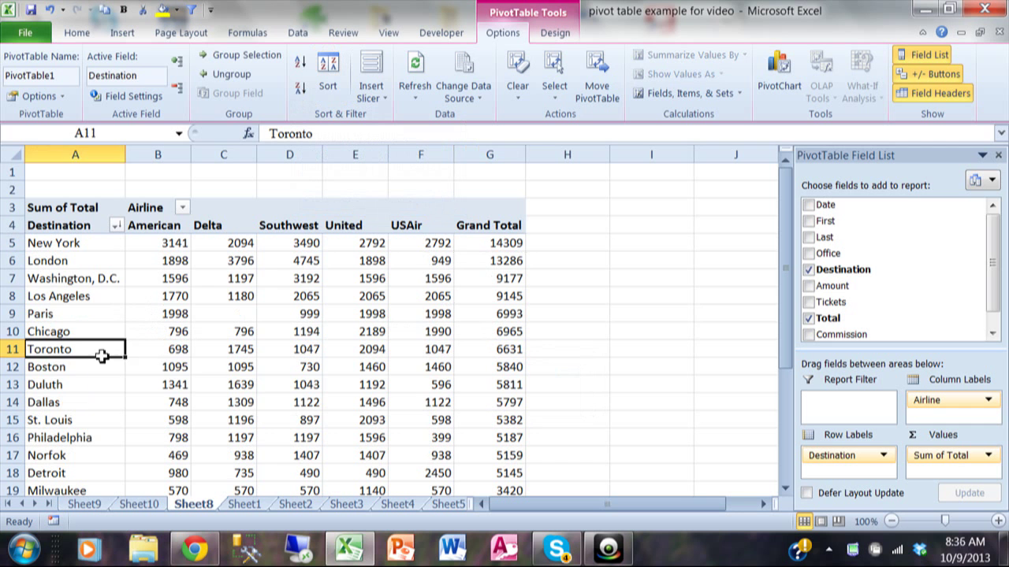
pyautogui.click(303, 61)
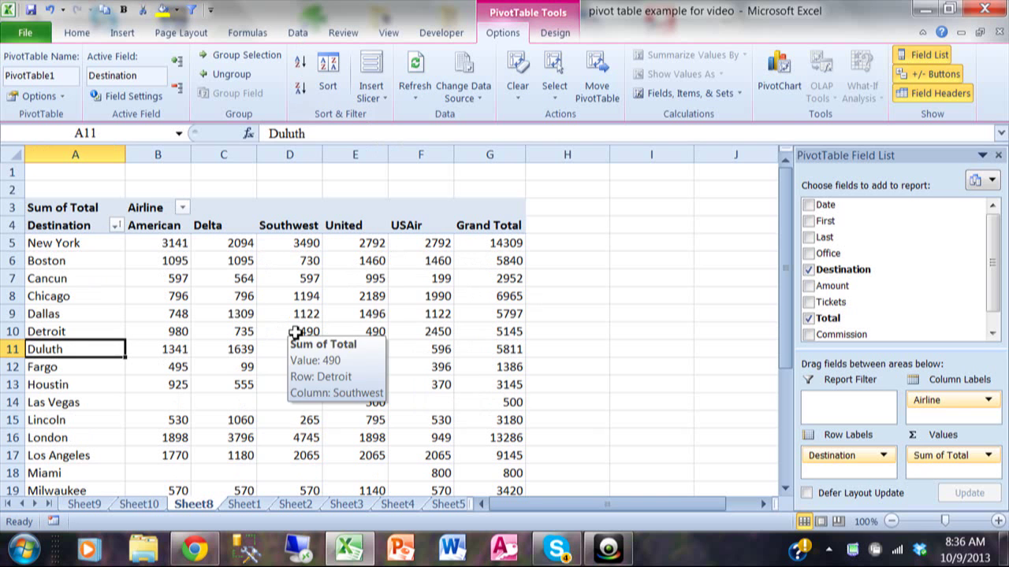
pyautogui.moveTo(415, 295)
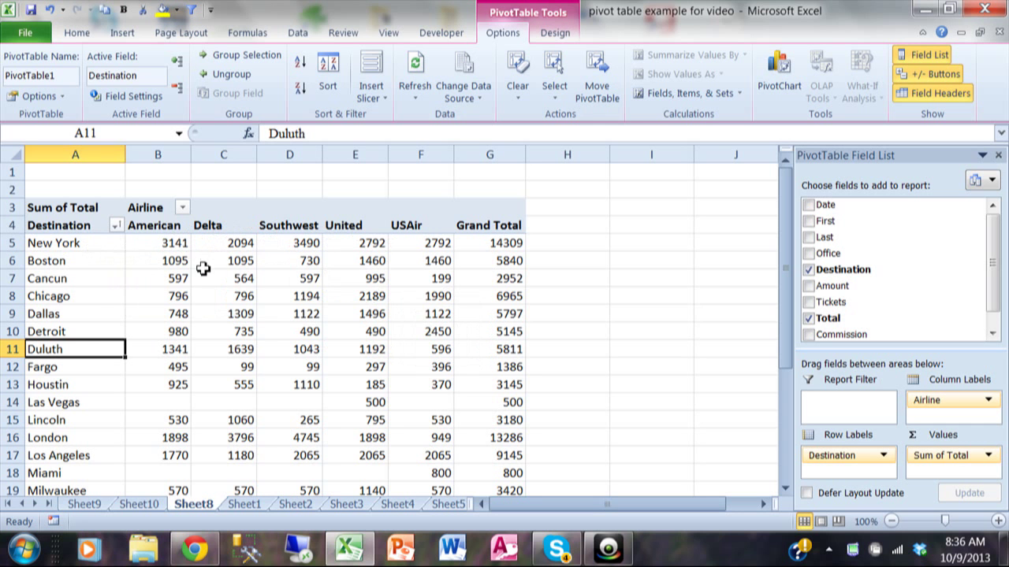
pyautogui.click(182, 245)
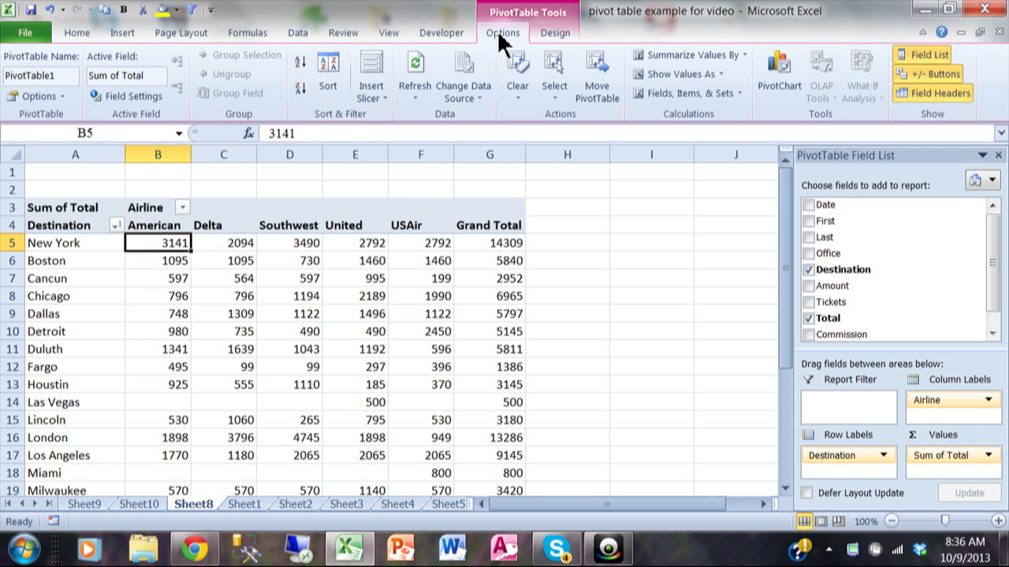
# Step: Sort the airline columns left to right by their New York values
pyautogui.click(320, 65)
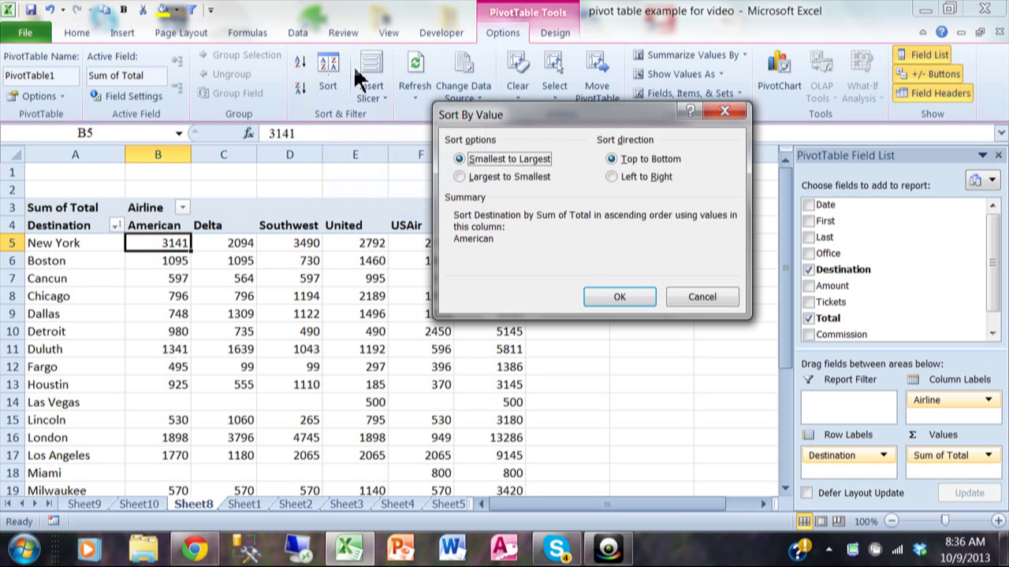
pyautogui.click(612, 178)
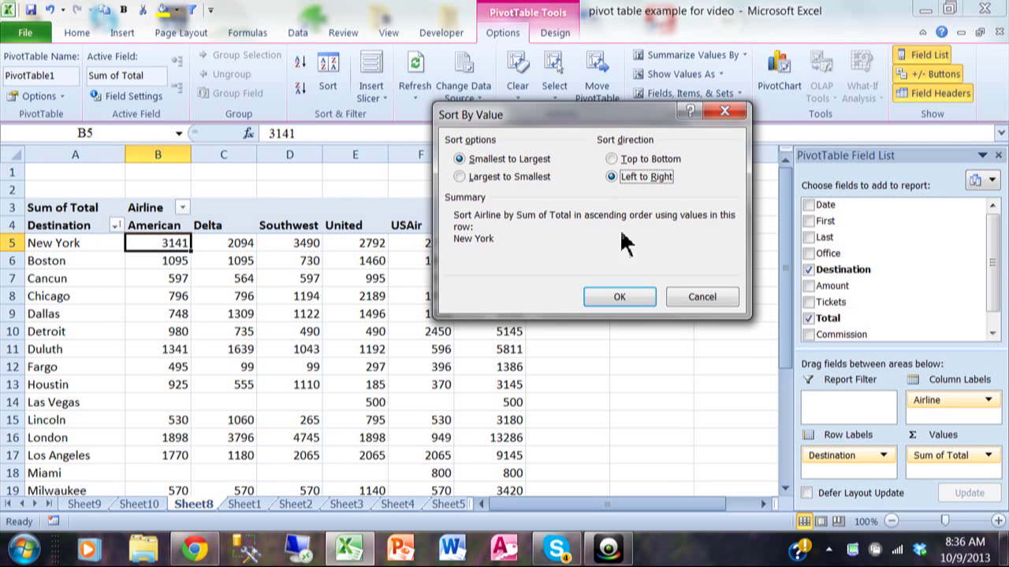
pyautogui.click(620, 299)
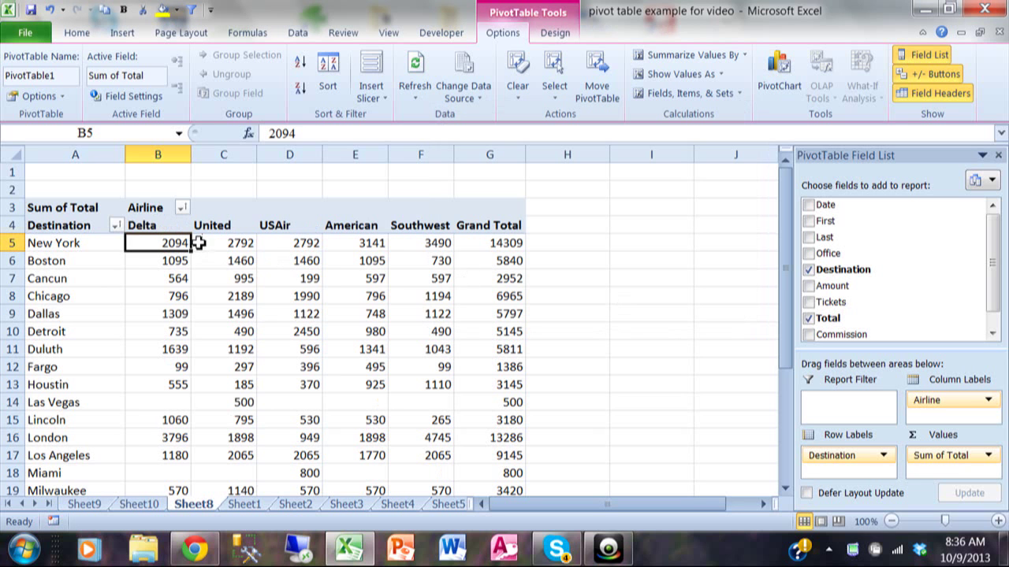
pyautogui.moveTo(183, 244)
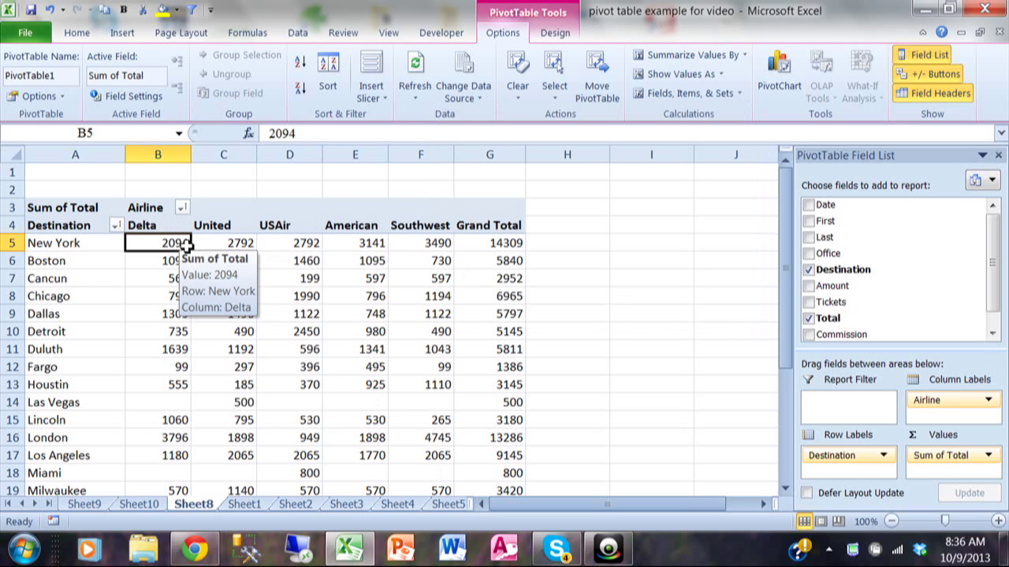
pyautogui.click(417, 246)
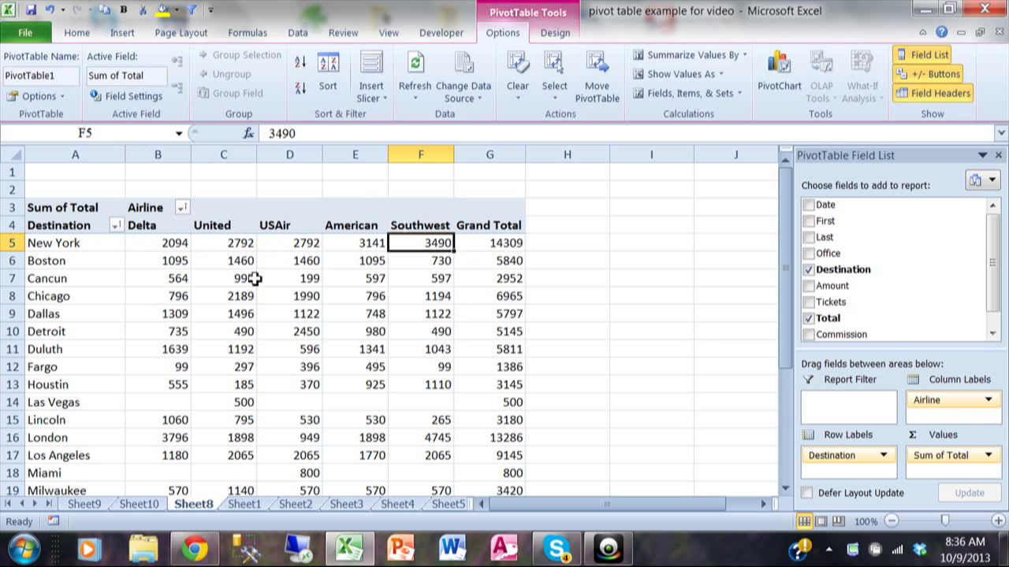
# Step: Sort the airline columns left to right by Dallas values, smallest to largest
pyautogui.click(186, 315)
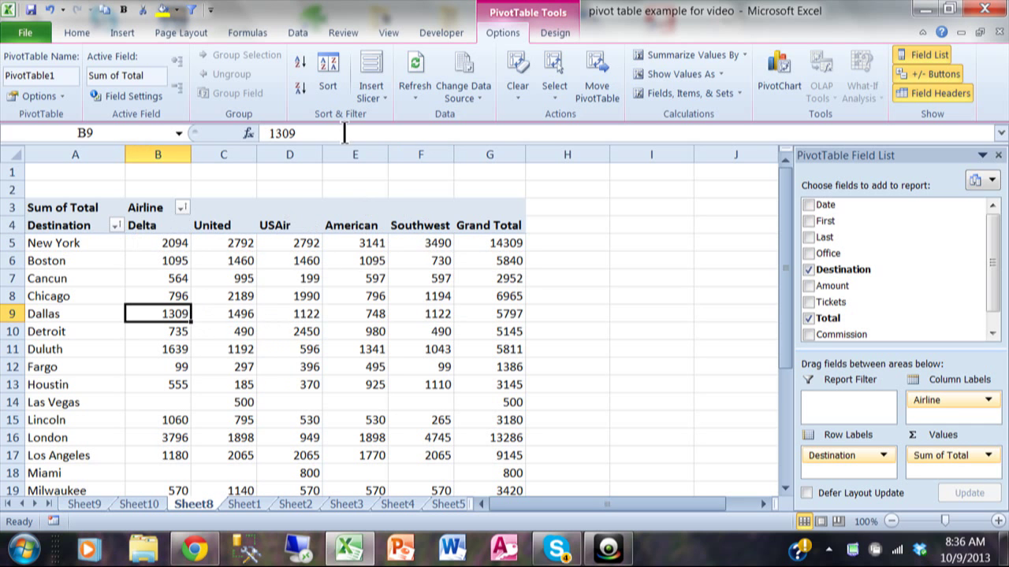
pyautogui.click(330, 66)
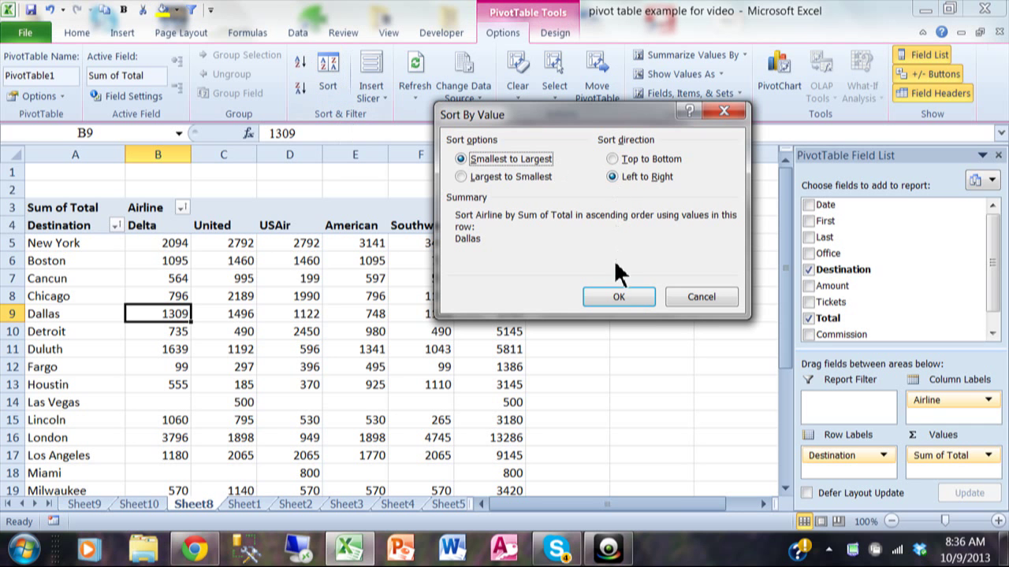
pyautogui.click(605, 297)
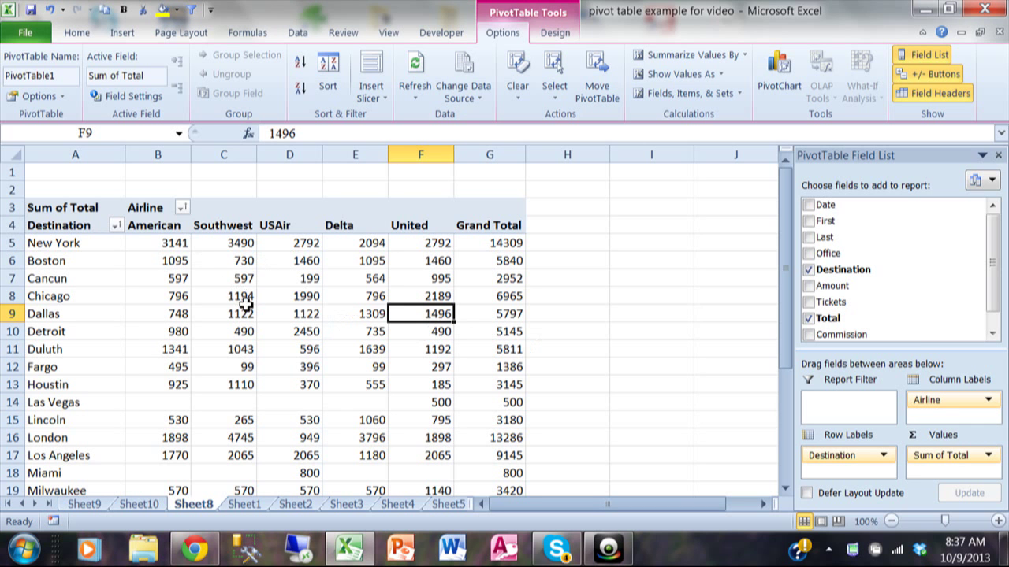
pyautogui.click(172, 243)
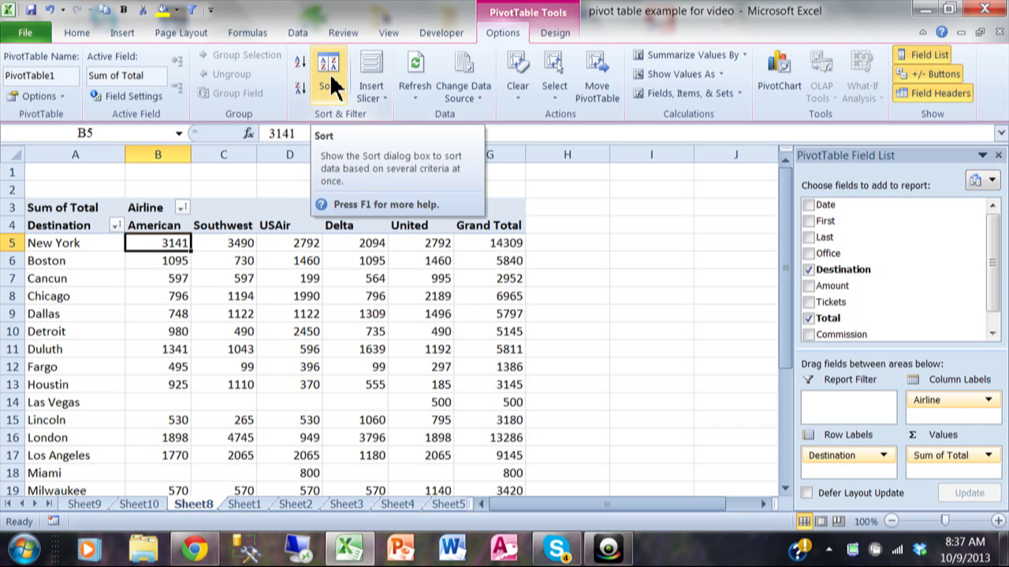
# Step: Sort destinations smallest to largest by American, then select the American and USAir headings
pyautogui.click(300, 87)
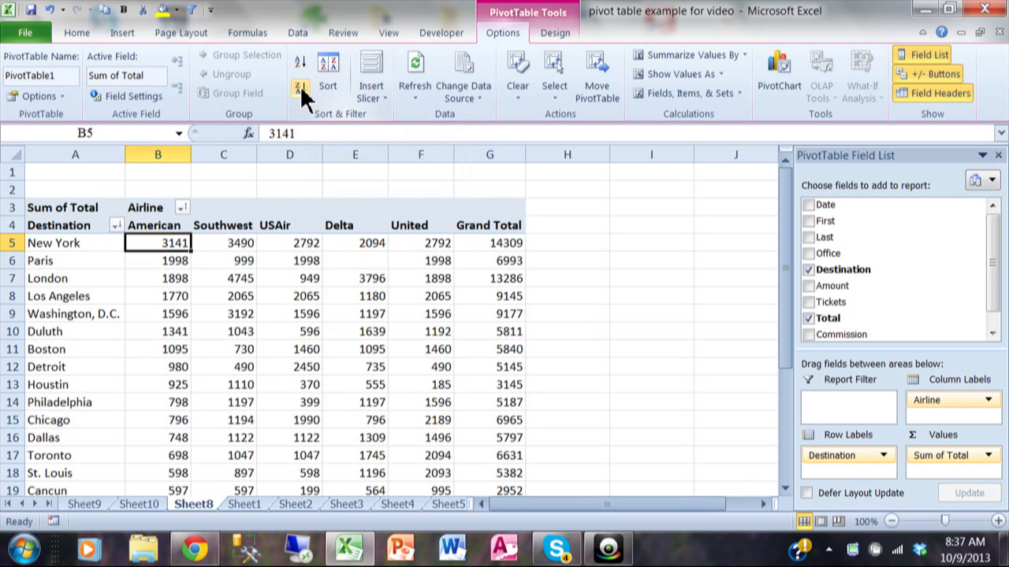
pyautogui.click(300, 67)
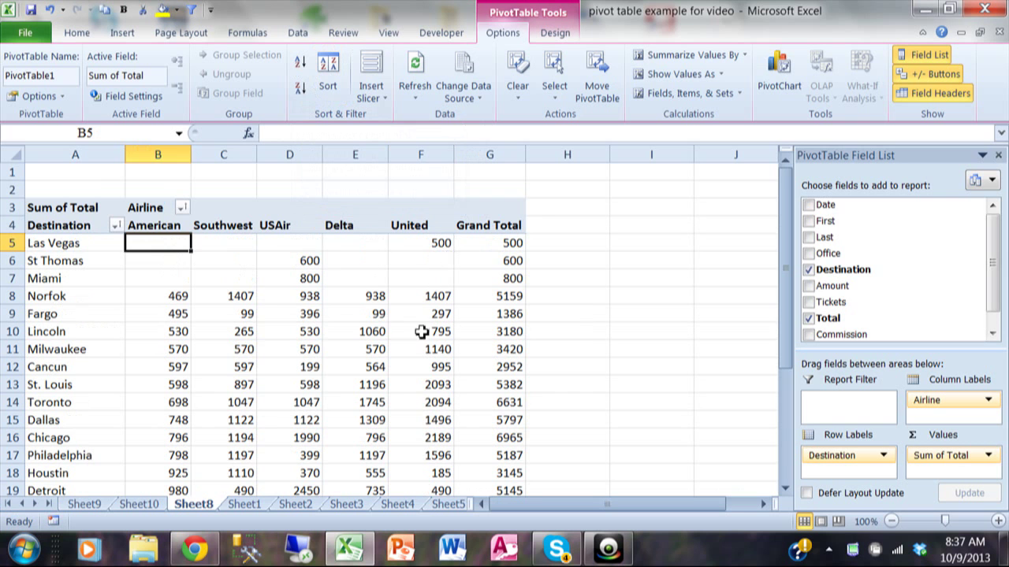
pyautogui.click(337, 312)
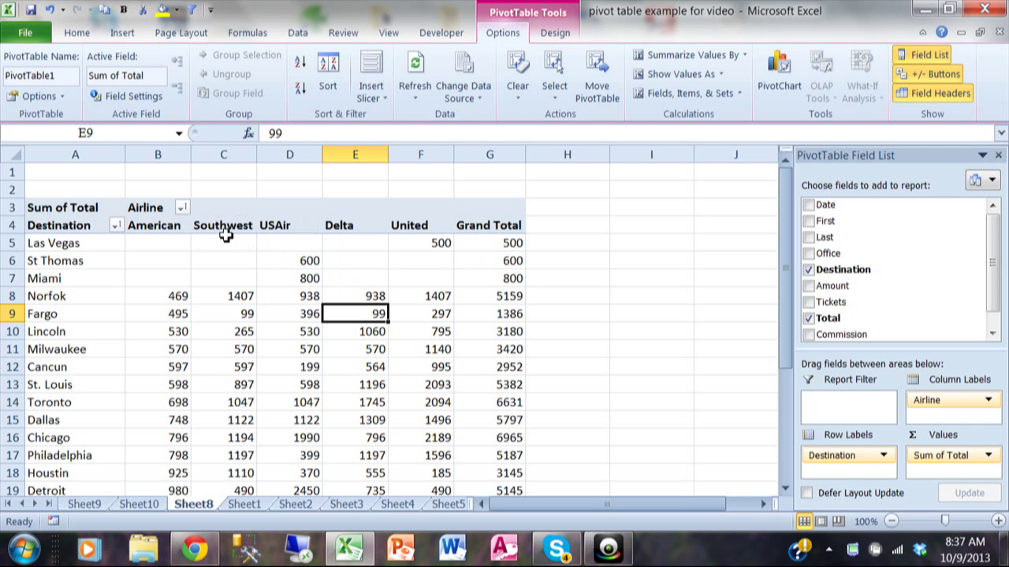
pyautogui.click(162, 228)
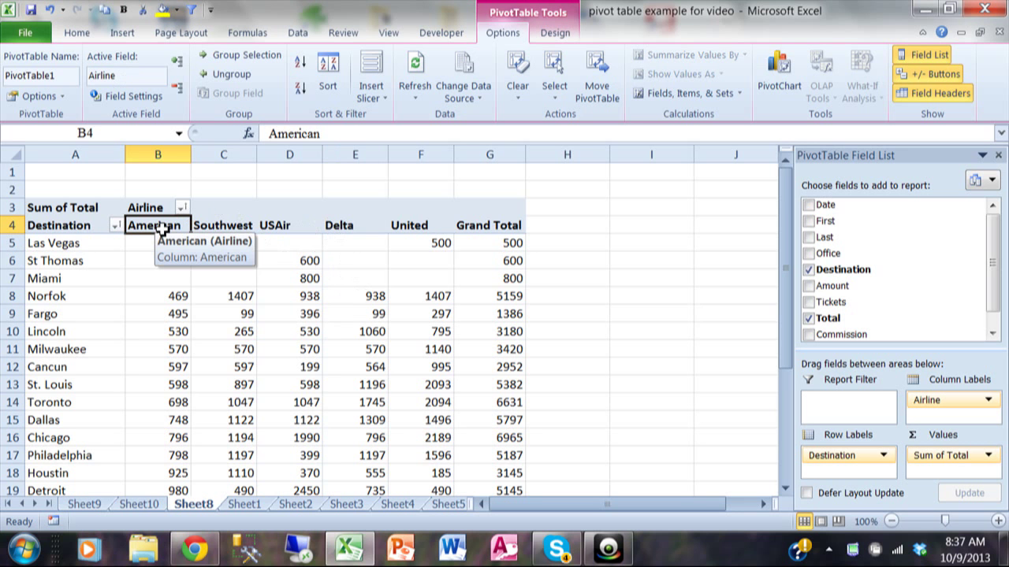
pyautogui.keyDown('ctrl'); pyautogui.click(274, 228); pyautogui.keyUp('ctrl')
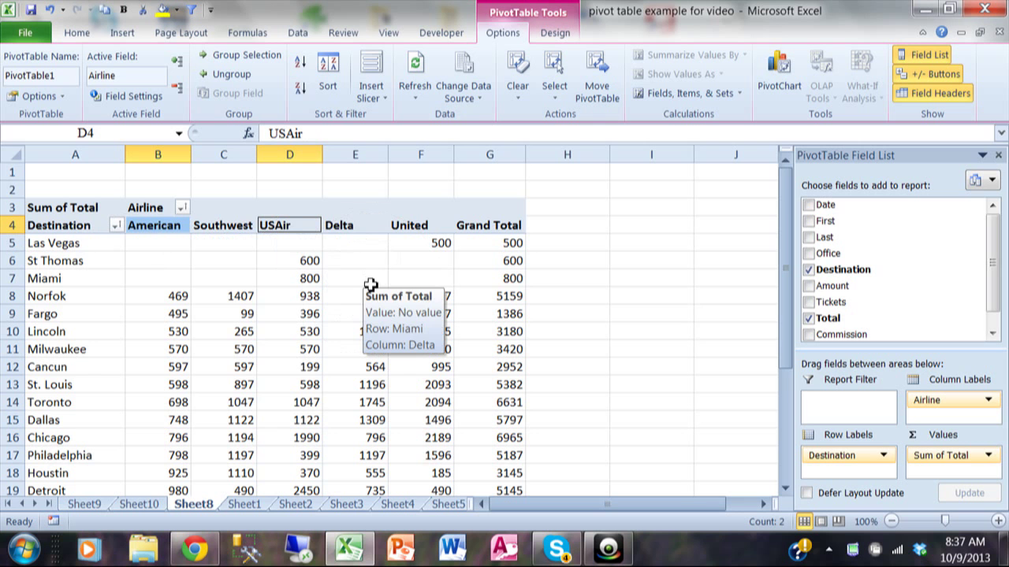
# Step: Group American and USAir into Group1, then collapse and expand it twice, ending expanded
pyautogui.rightClick(285, 225)
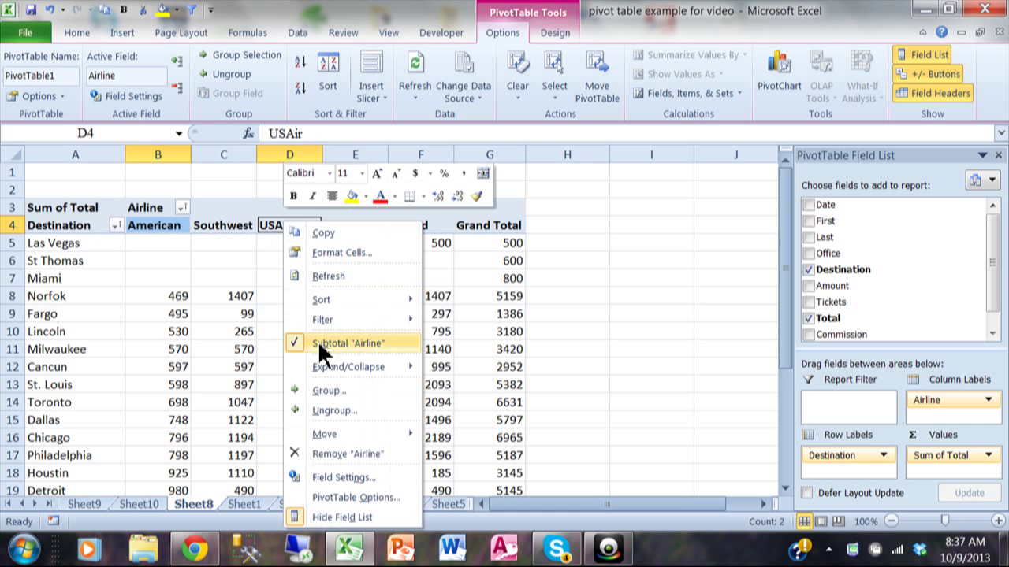
pyautogui.click(344, 390)
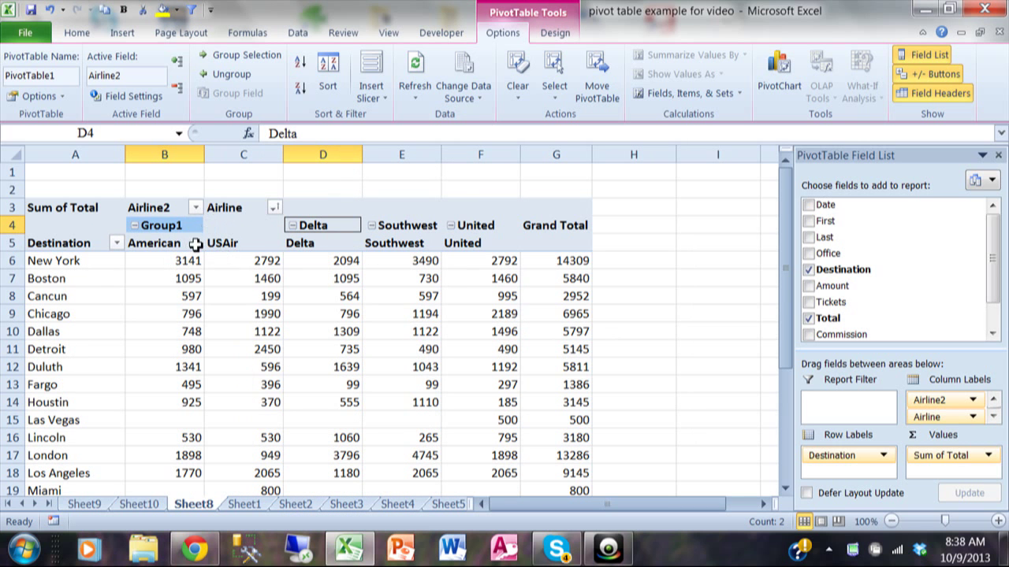
pyautogui.click(134, 226)
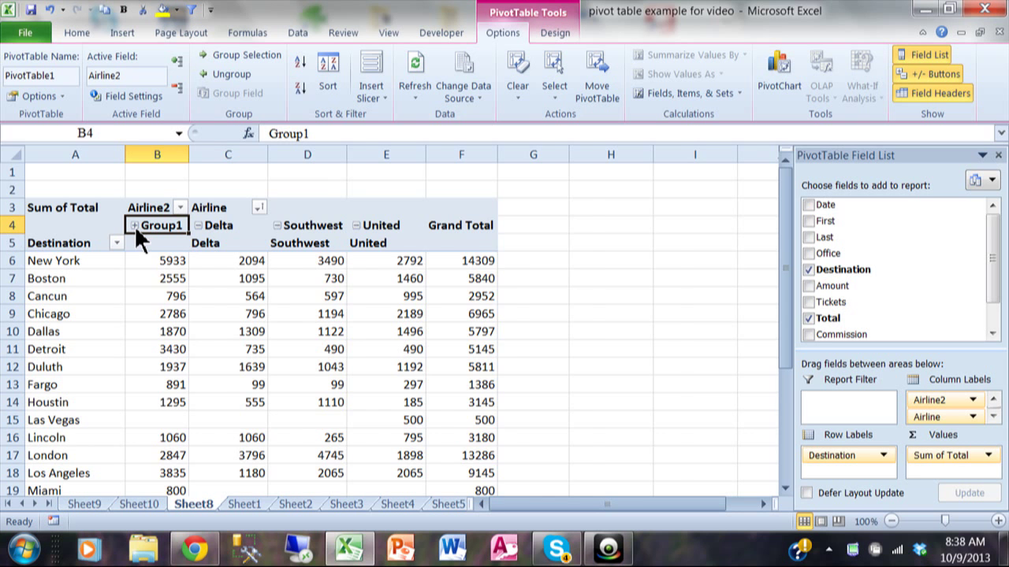
pyautogui.click(135, 226)
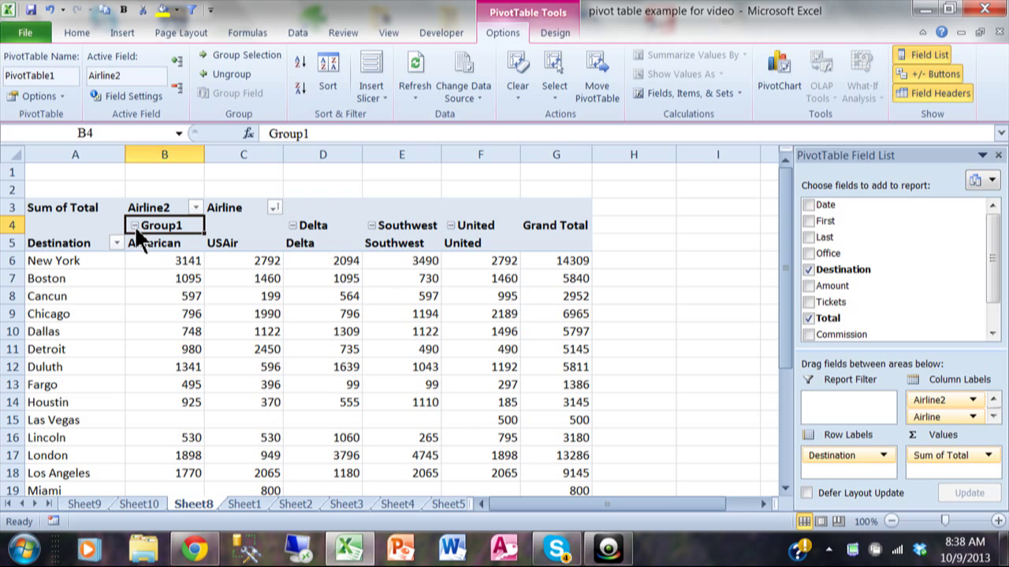
pyautogui.click(134, 226)
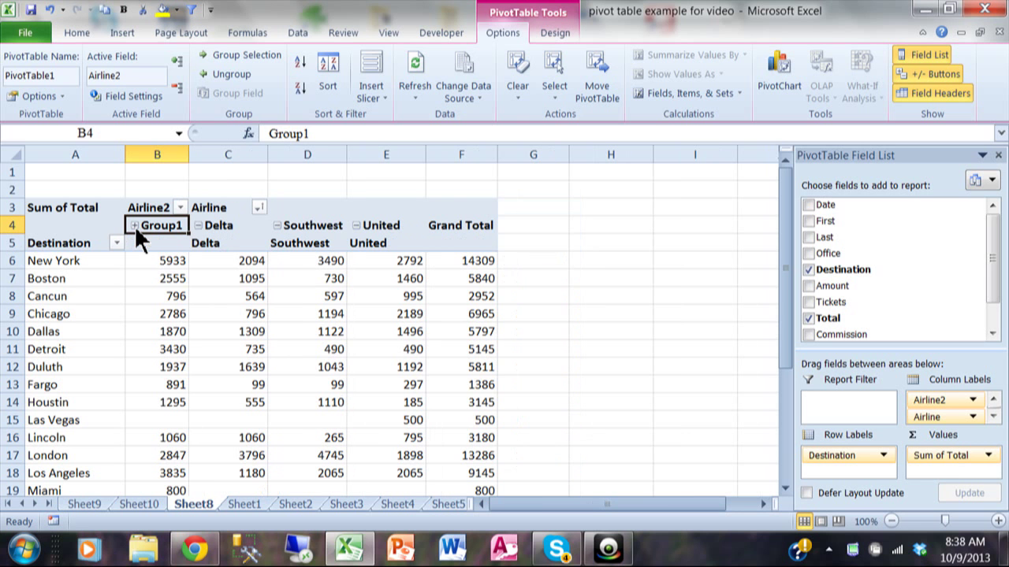
pyautogui.click(134, 226)
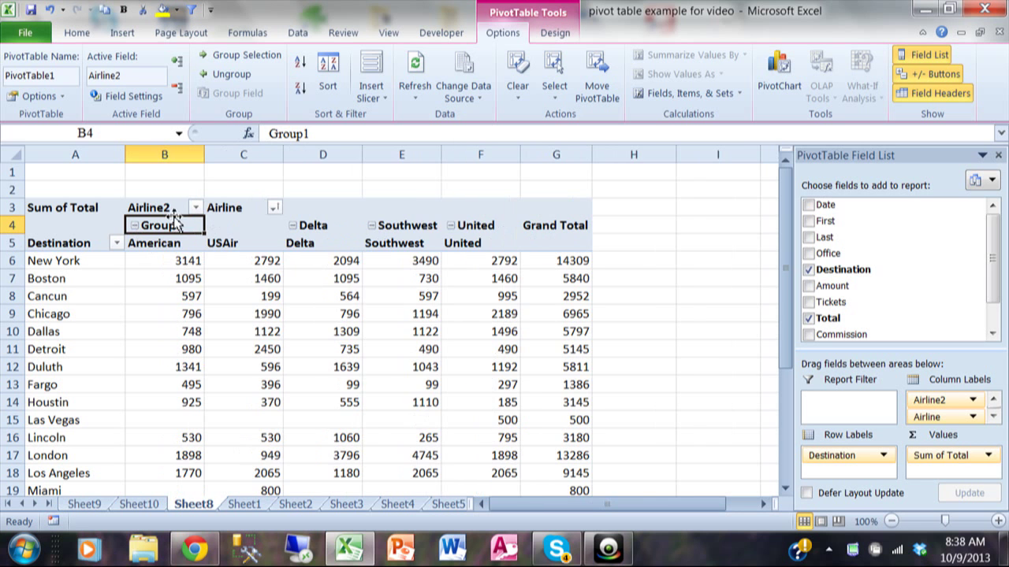
# Step: Ungroup Group1 back into separate airline columns
pyautogui.rightClick(163, 226)
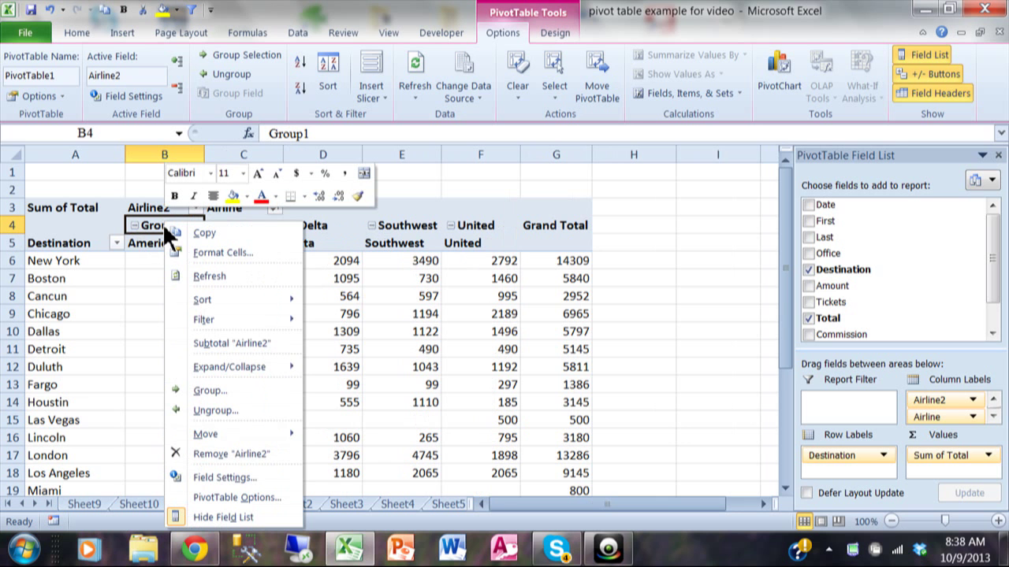
pyautogui.click(215, 413)
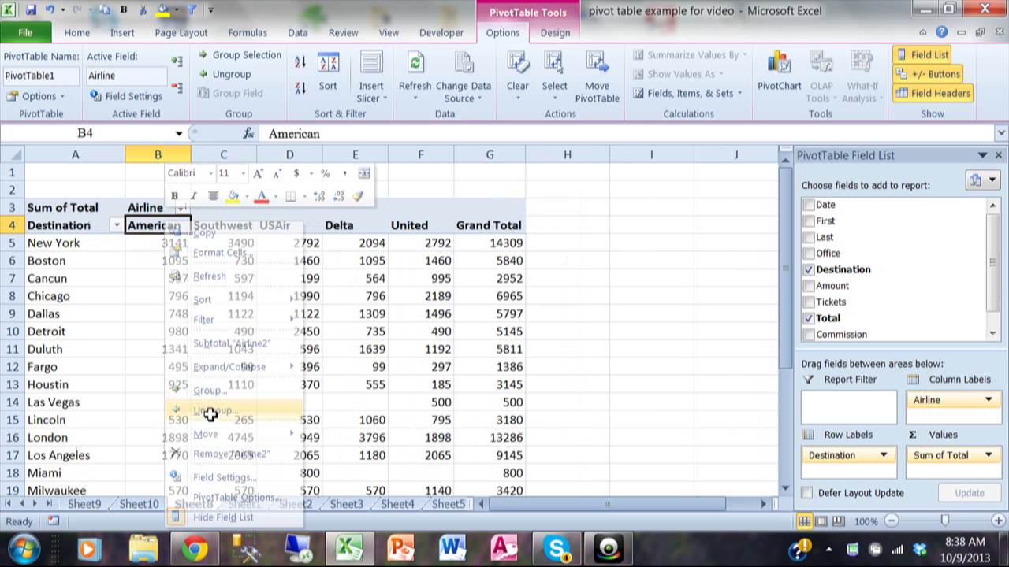
pyautogui.click(232, 349)
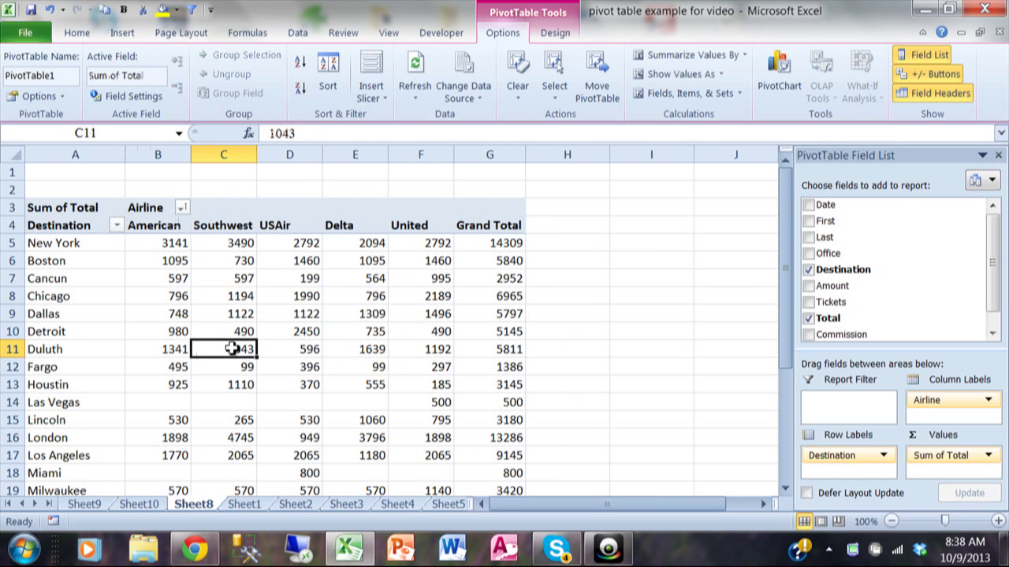
# Step: Select the New York, Boston, Dallas and London destination labels together
pyautogui.click(97, 243)
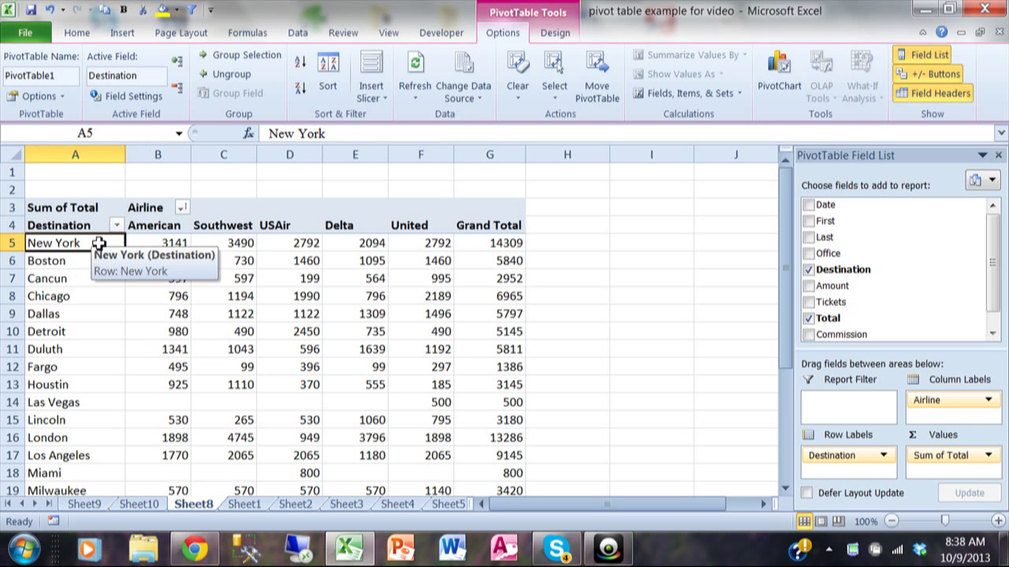
pyautogui.keyDown('ctrl'); pyautogui.click(75, 261); pyautogui.keyUp('ctrl')
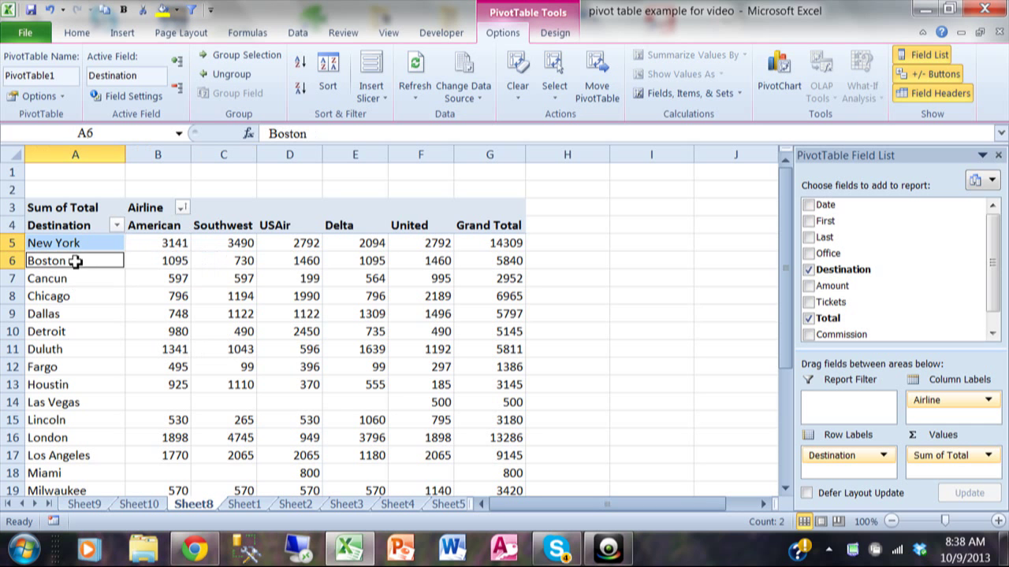
pyautogui.keyDown('ctrl'); pyautogui.click(60, 314); pyautogui.keyUp('ctrl')
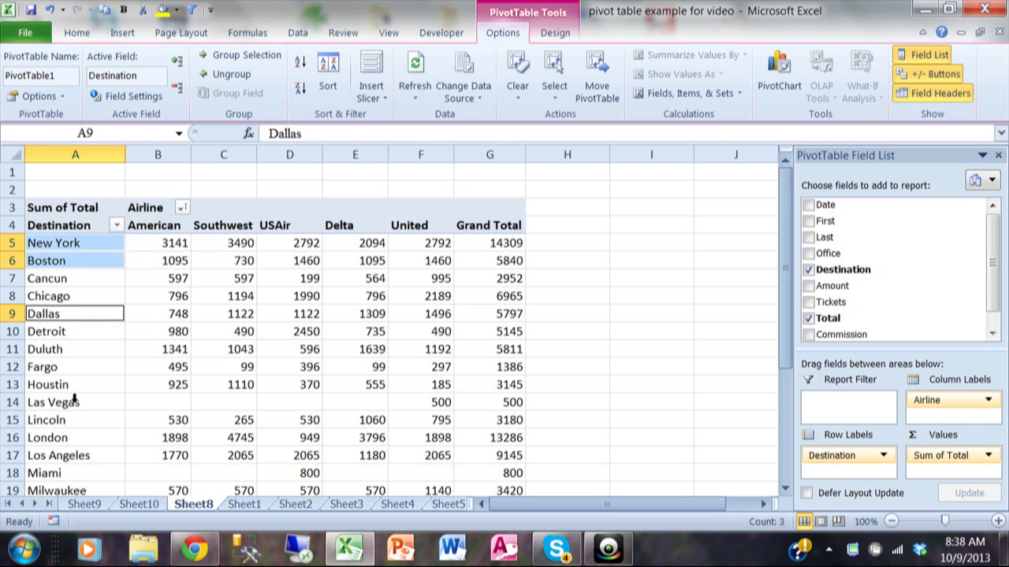
pyautogui.keyDown('ctrl'); pyautogui.click(73, 438); pyautogui.keyUp('ctrl')
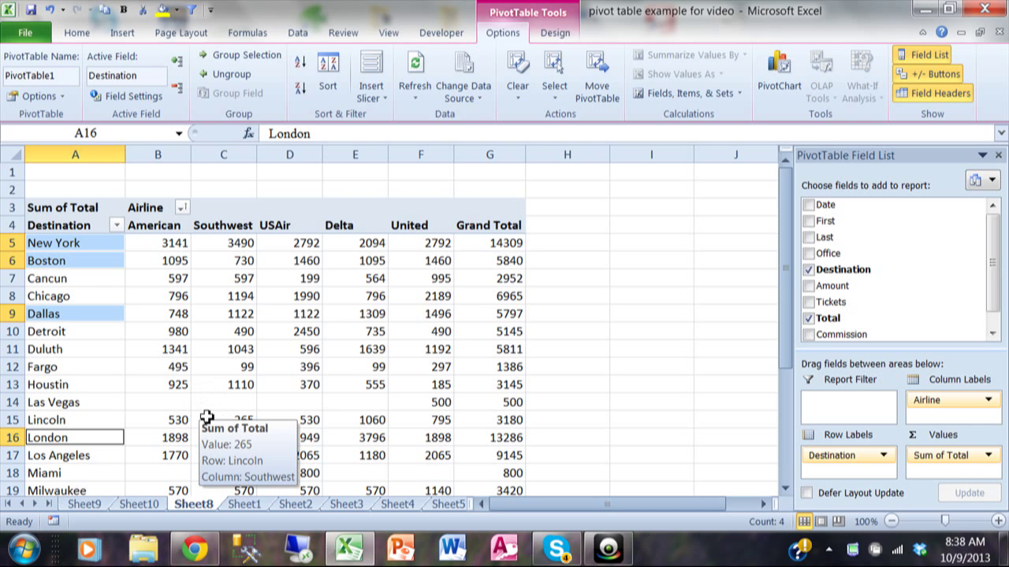
# Step: Group New York, Boston, Dallas and London as Group1, collapse and expand it, then ungroup
pyautogui.rightClick(82, 246)
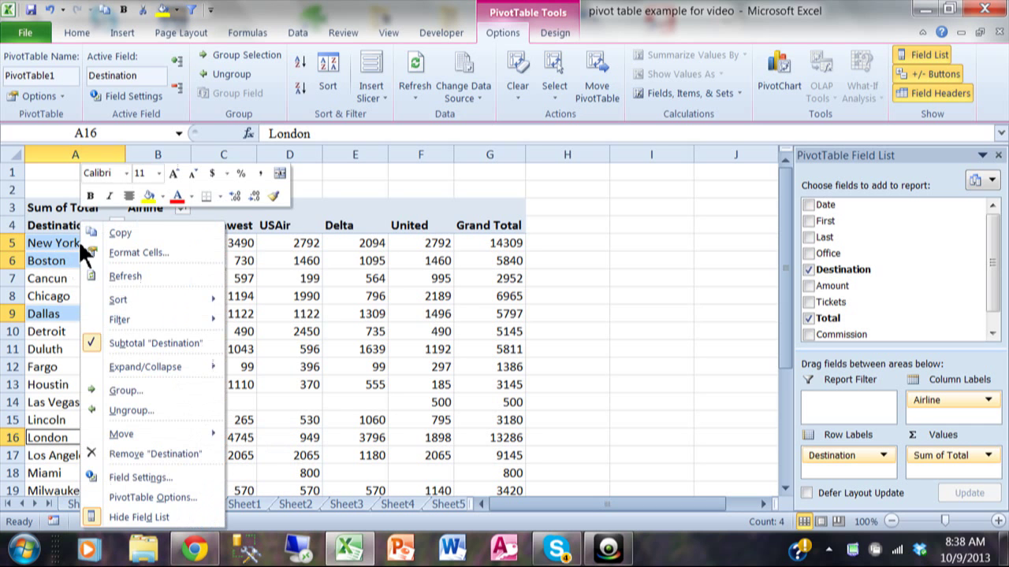
pyautogui.click(138, 386)
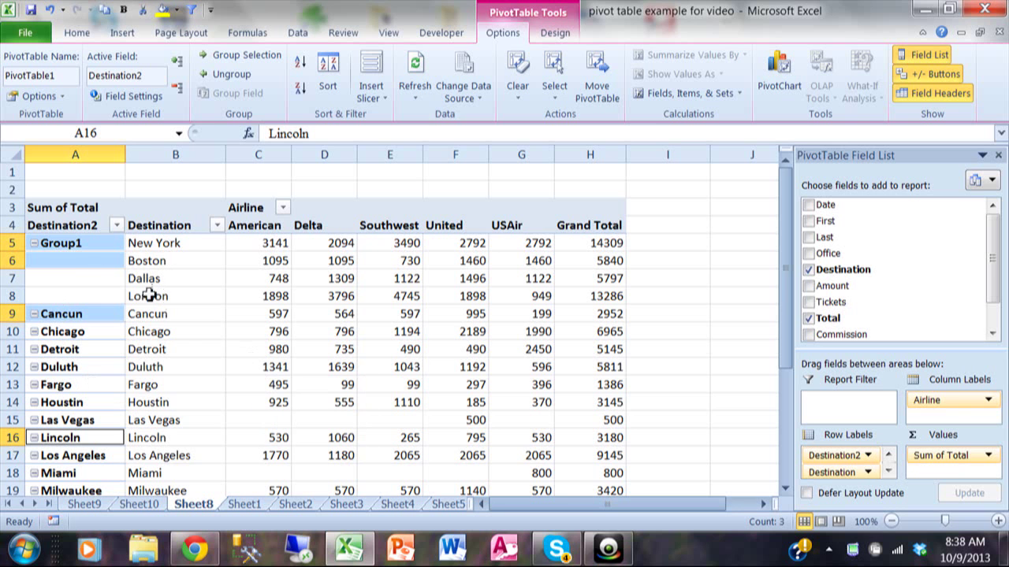
pyautogui.click(34, 243)
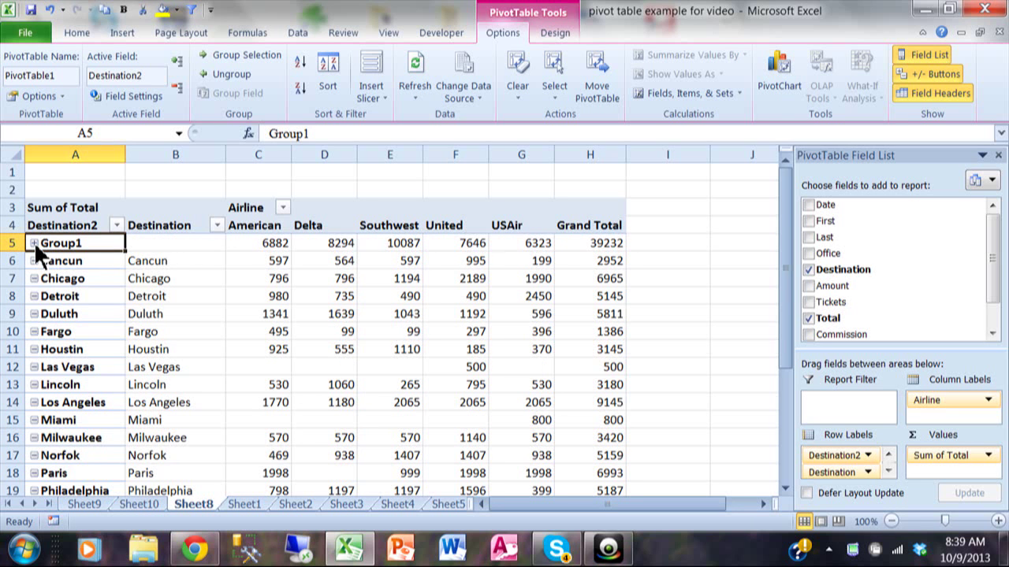
pyautogui.click(34, 242)
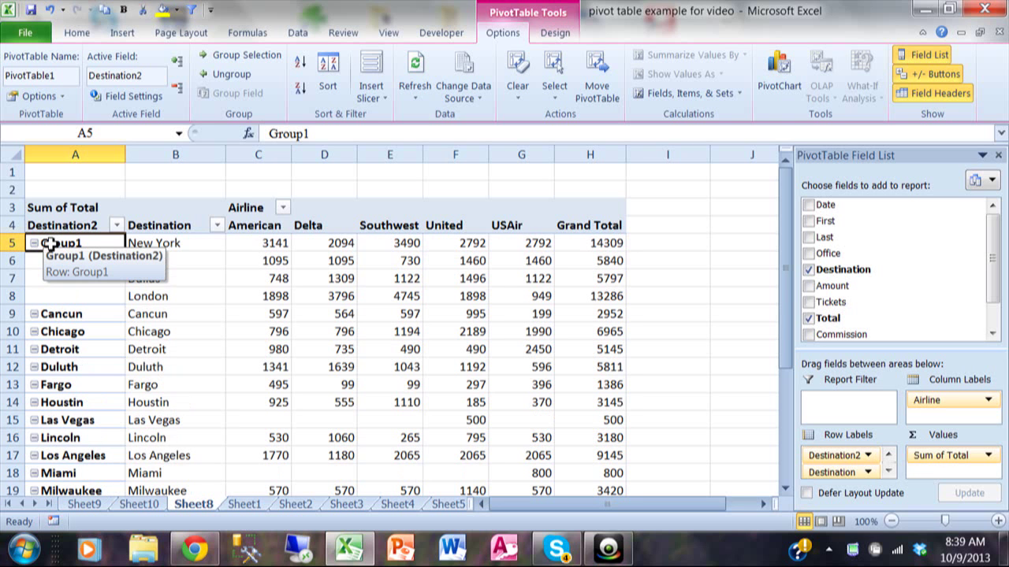
pyautogui.rightClick(49, 243)
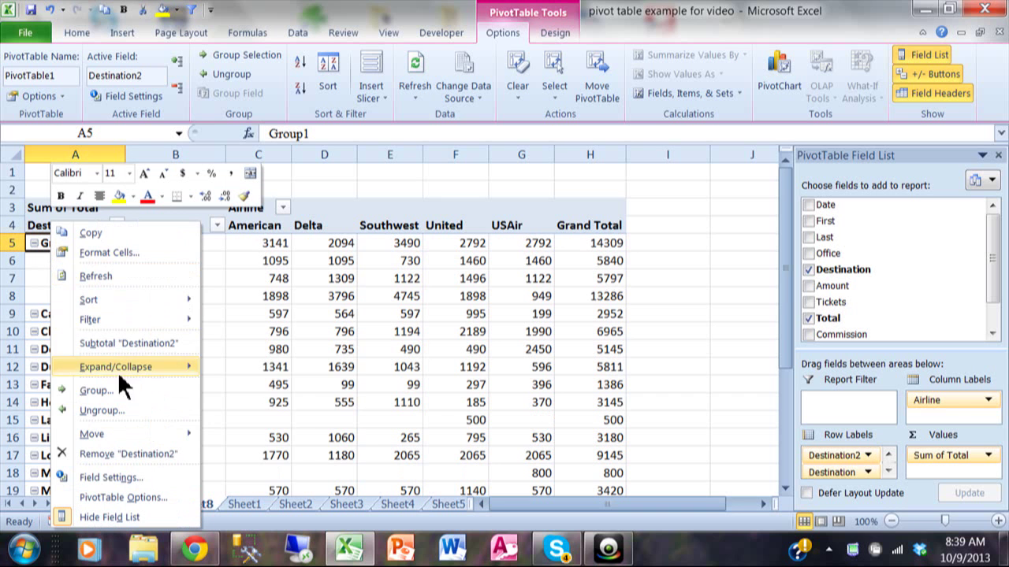
pyautogui.click(134, 423)
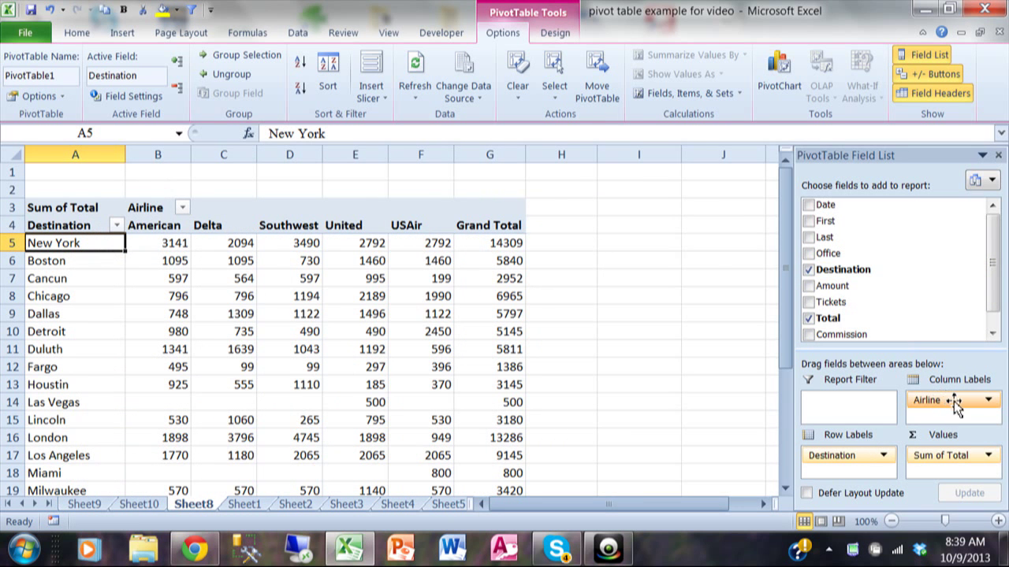
# Step: Take Airline out of Column Labels and put Date there instead
pyautogui.moveTo(955, 402); pyautogui.dragTo(914, 262)
pyautogui.moveTo(996, 268); pyautogui.dragTo(997, 181)
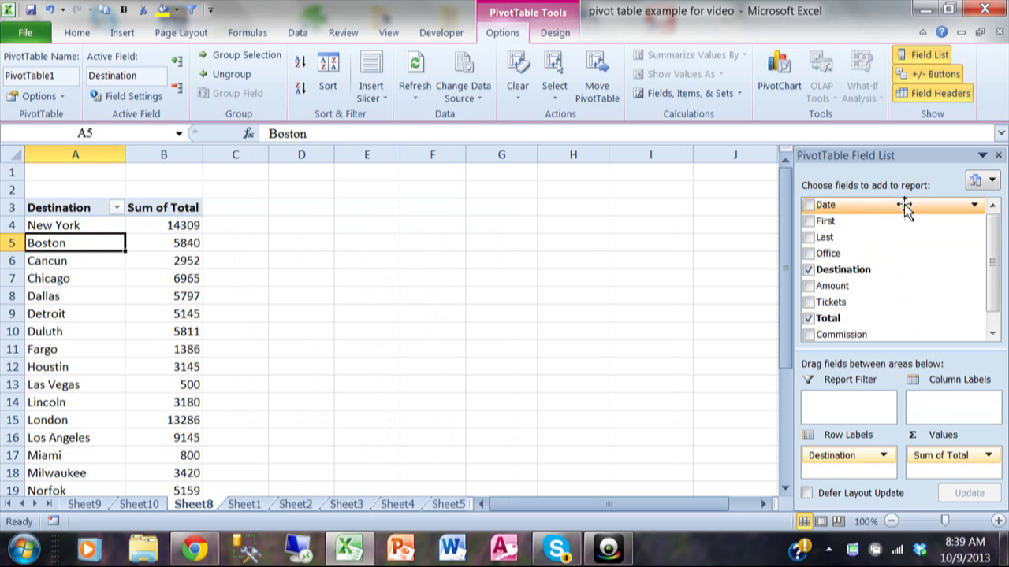
pyautogui.moveTo(842, 213); pyautogui.dragTo(949, 407)
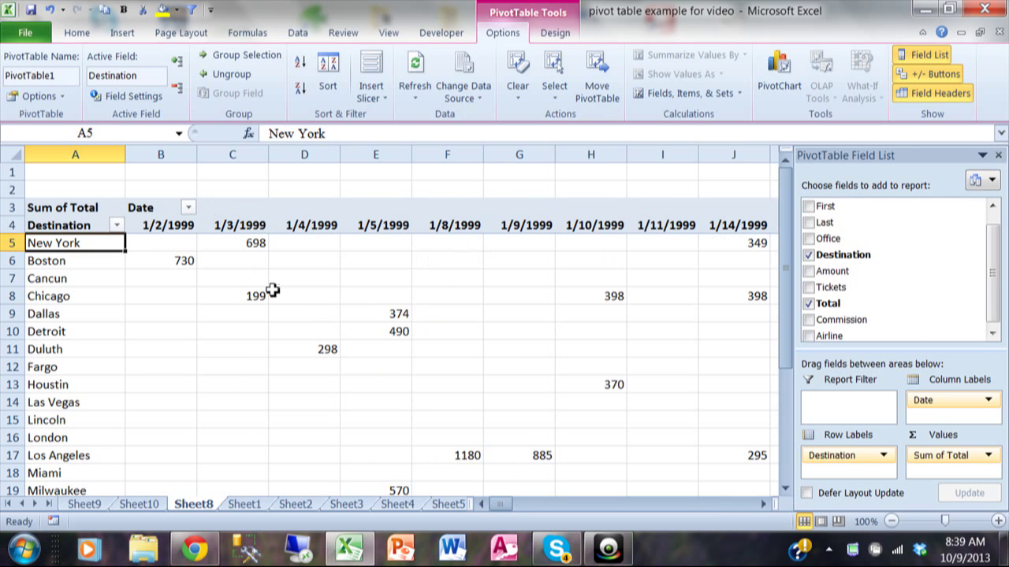
pyautogui.moveTo(272, 291)
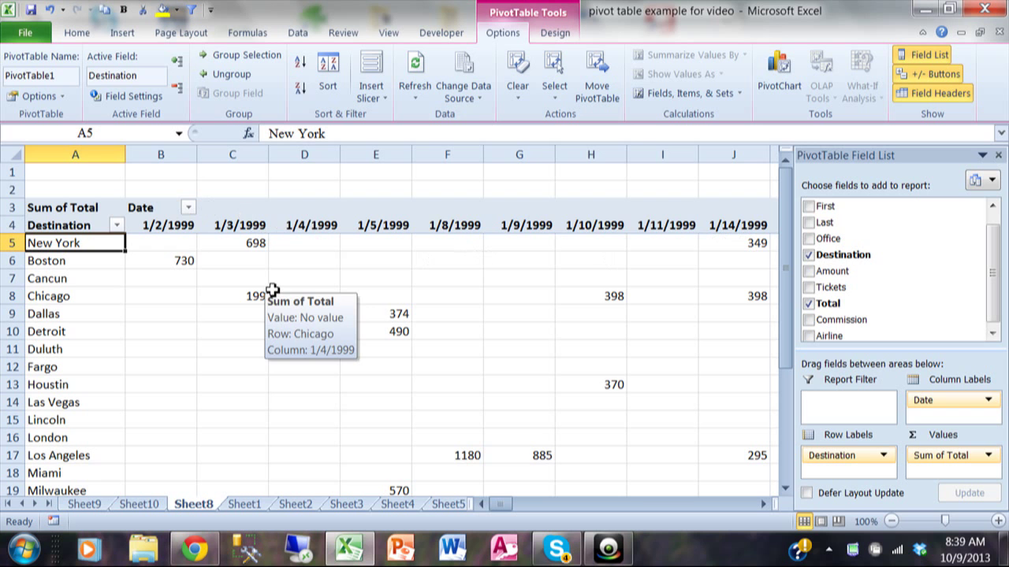
# Step: Group the date column headings by Months in the Grouping dialog
pyautogui.rightClick(167, 226)
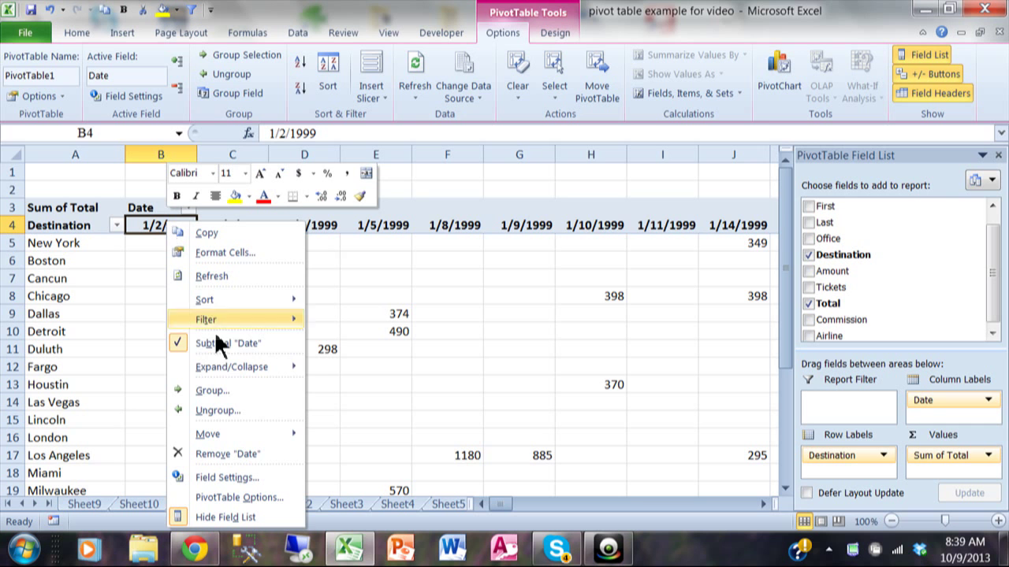
pyautogui.click(228, 389)
pyautogui.moveTo(252, 256); pyautogui.dragTo(479, 125)
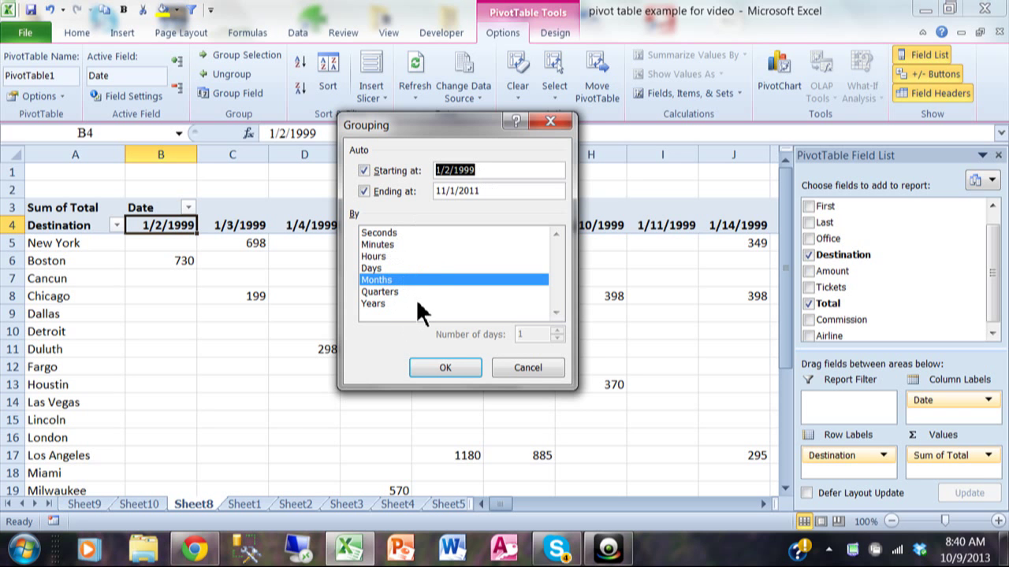
pyautogui.click(443, 366)
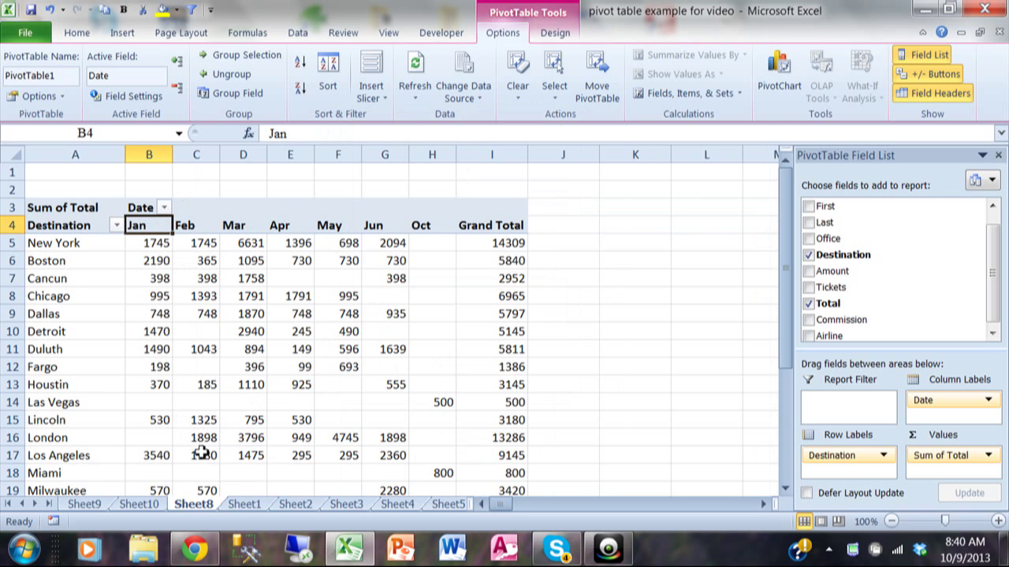
pyautogui.click(245, 504)
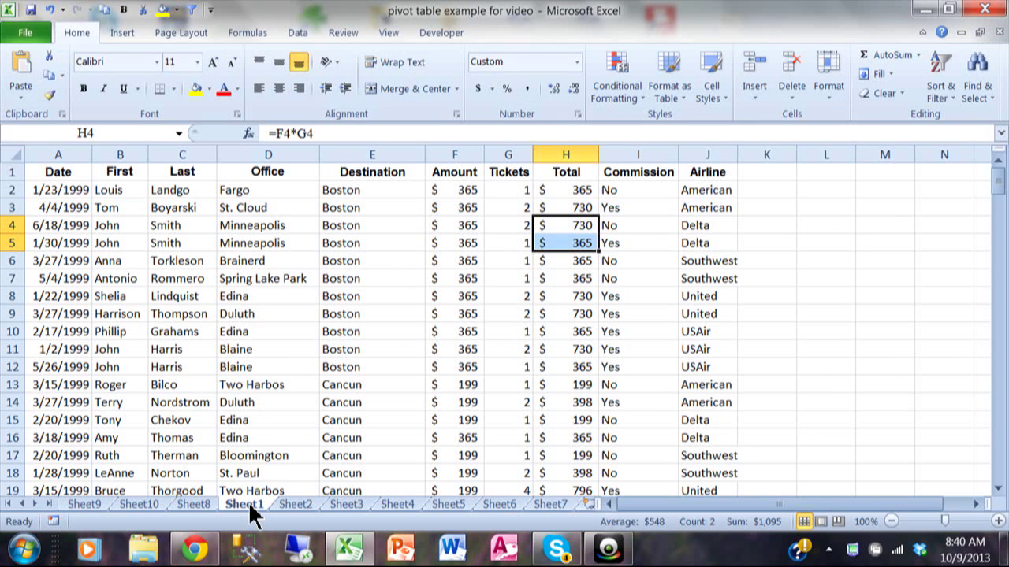
pyautogui.click(202, 504)
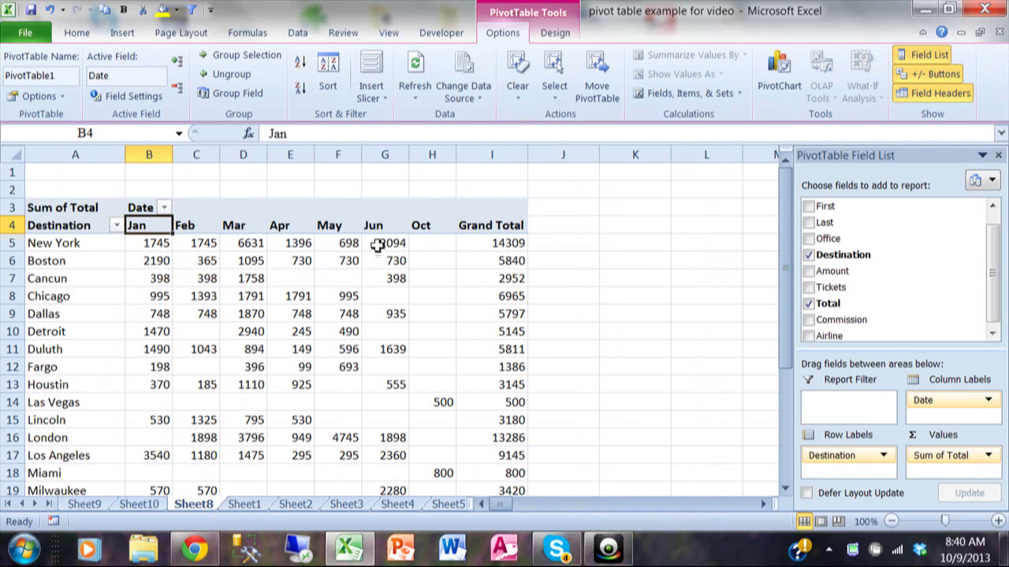
# Step: Regroup the dates by both Years and Months from the Jan heading
pyautogui.rightClick(144, 227)
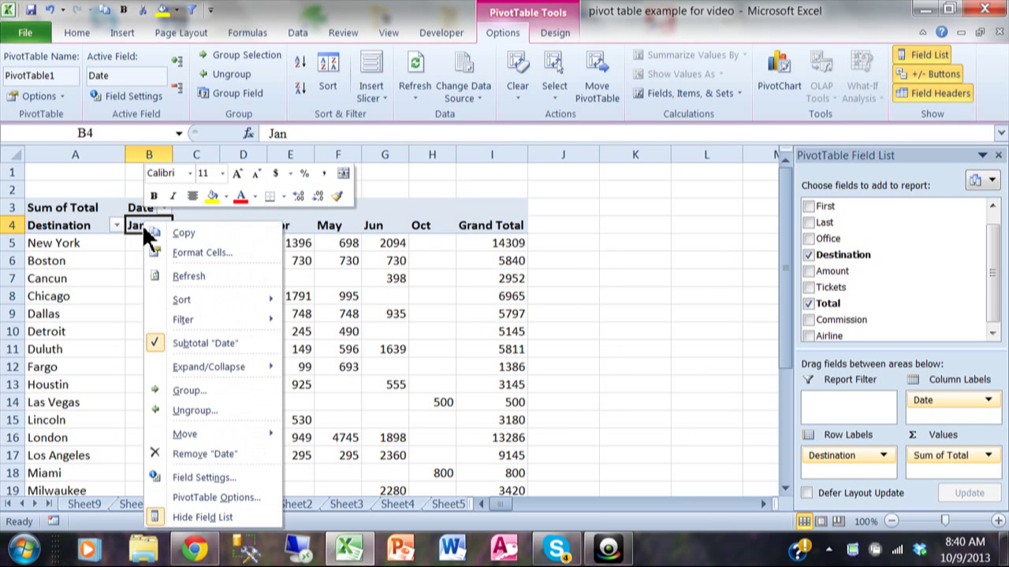
pyautogui.click(205, 390)
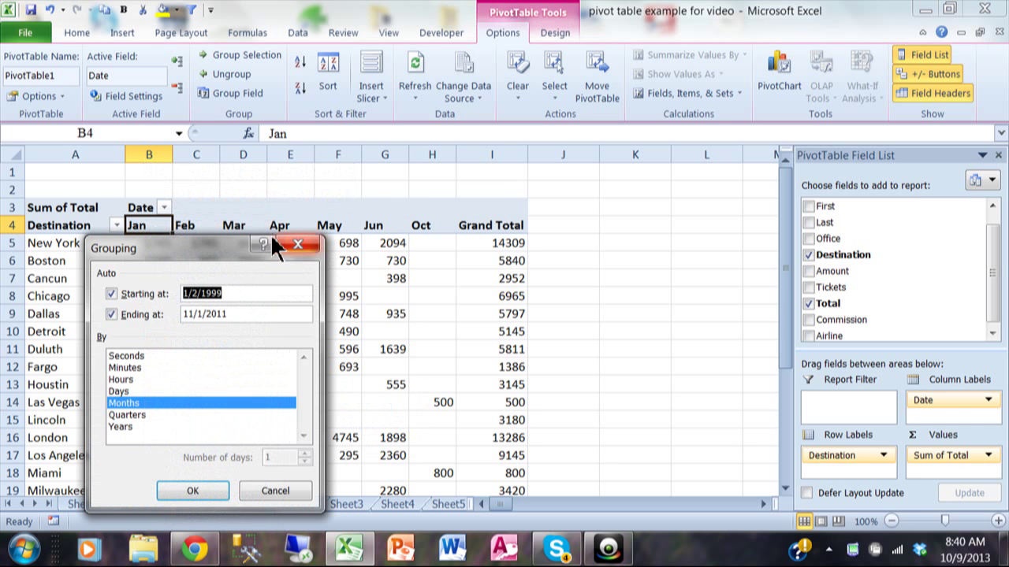
pyautogui.moveTo(209, 232); pyautogui.dragTo(387, 141)
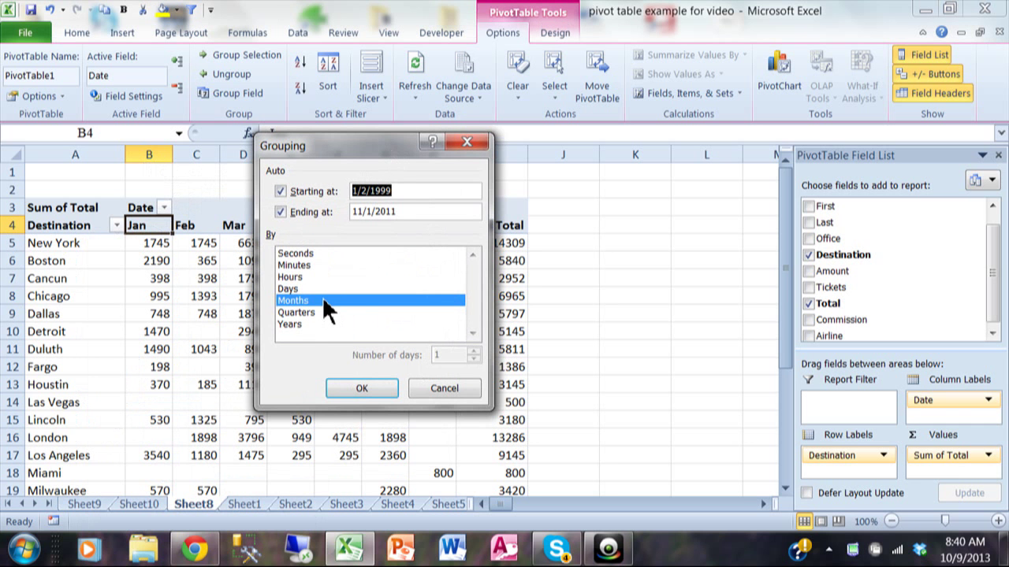
pyautogui.click(304, 324)
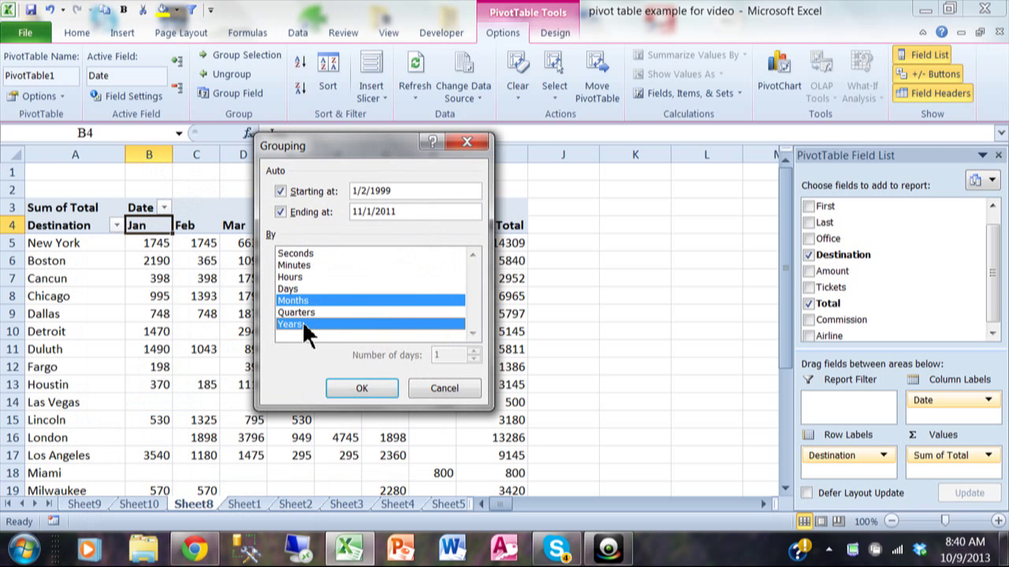
pyautogui.click(351, 388)
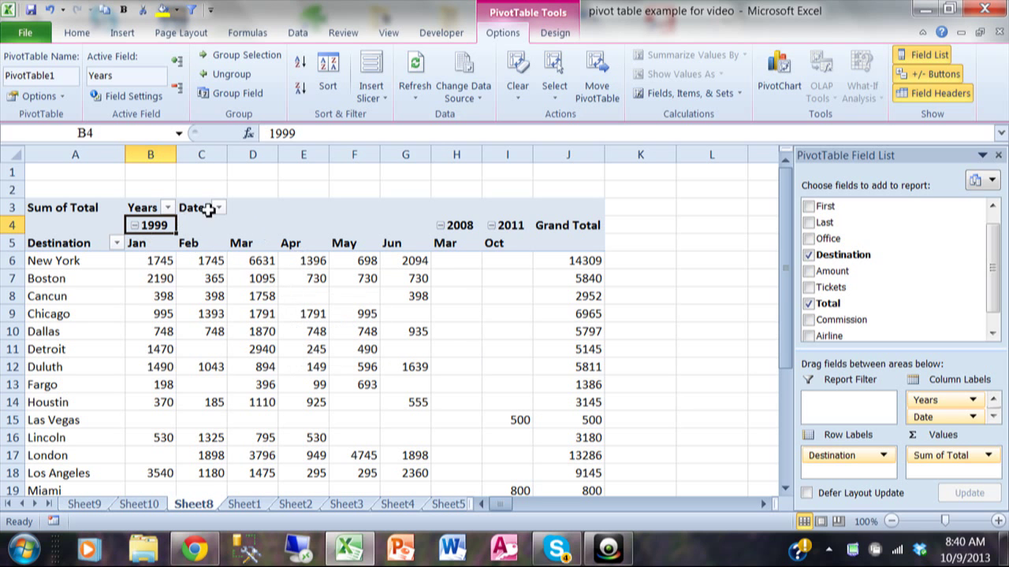
# Step: Turn on the Years subtotal from the 1999 heading, then select Dallas's April total of 748
pyautogui.rightClick(153, 225)
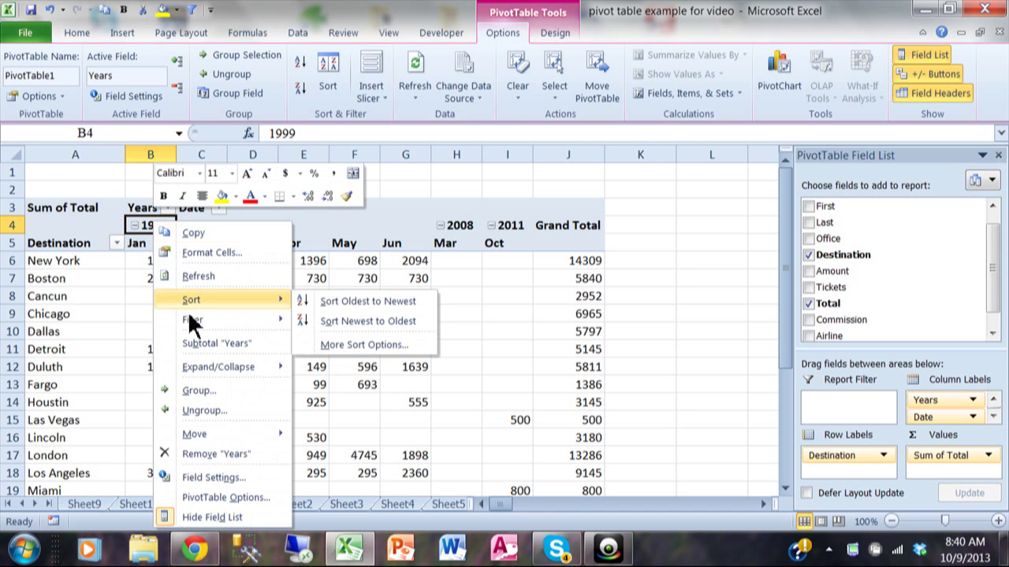
pyautogui.click(236, 345)
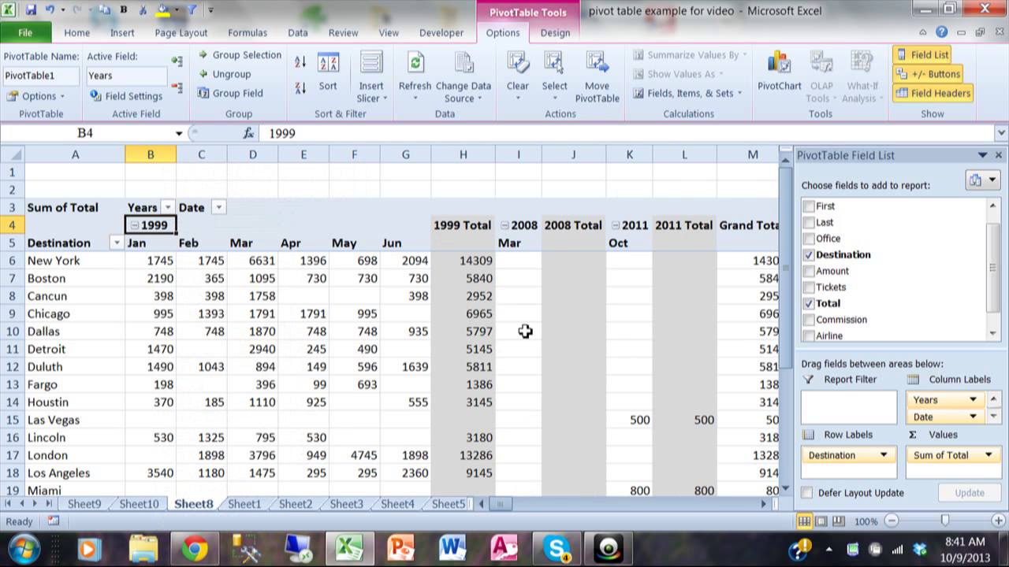
pyautogui.click(327, 331)
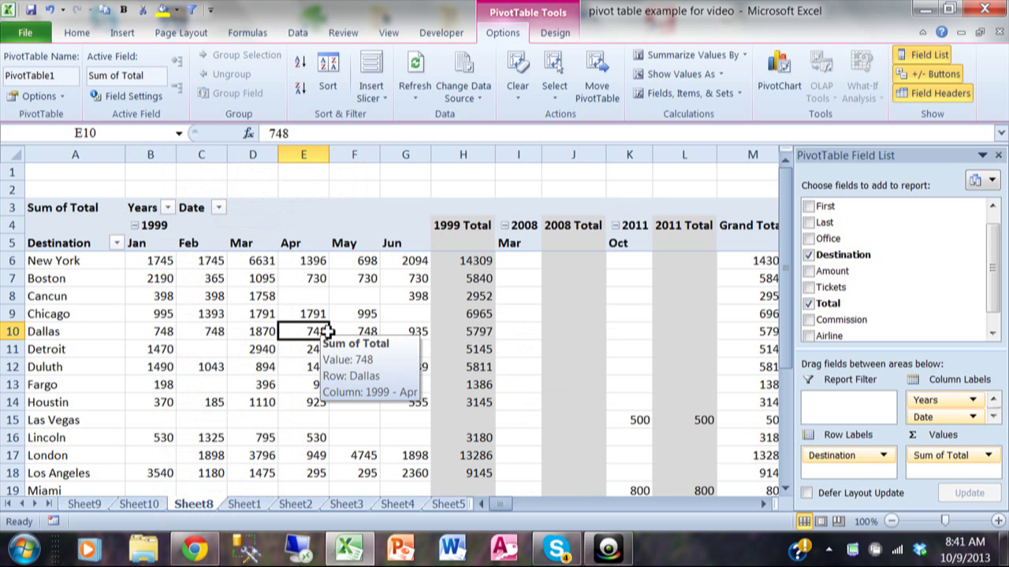
# Step: Check the Jan date grouping settings and the 1999 heading menu, leaving both unchanged
pyautogui.rightClick(139, 243)
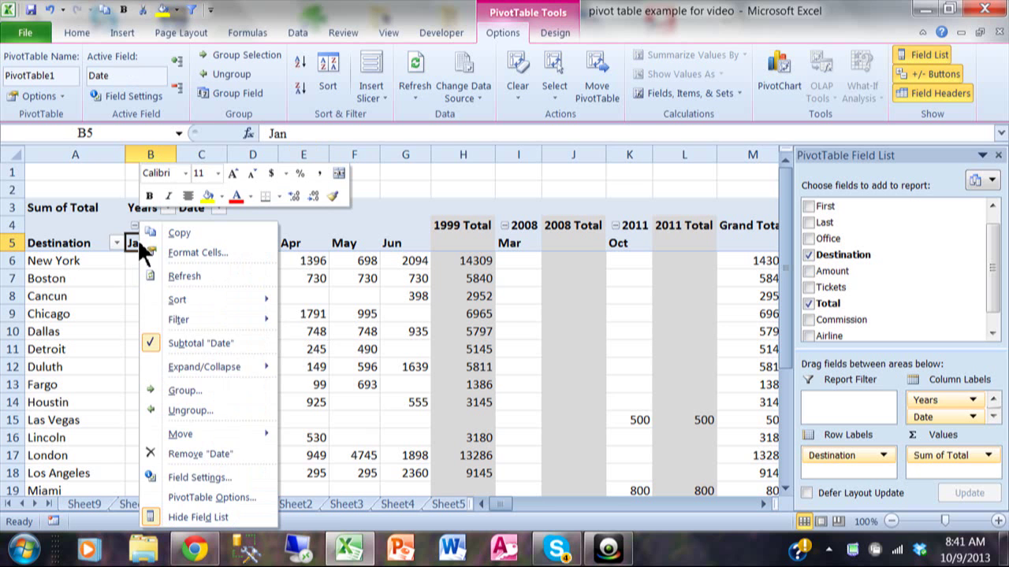
pyautogui.click(213, 386)
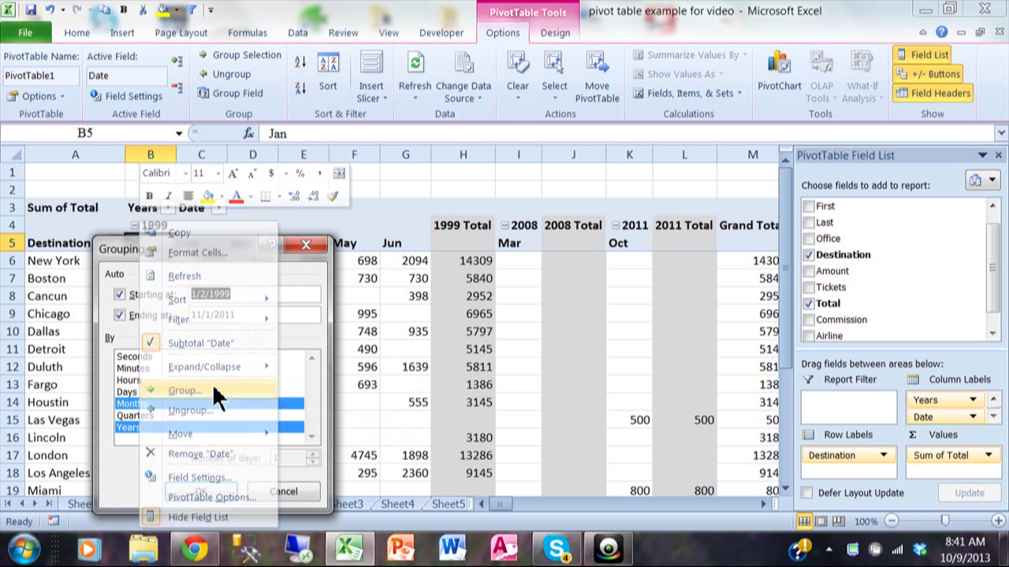
pyautogui.click(282, 492)
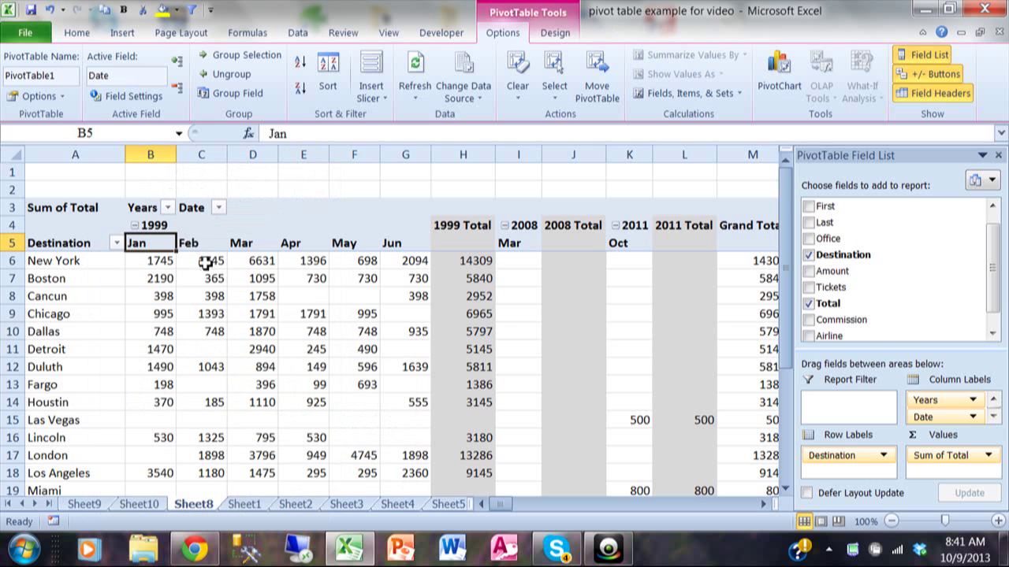
pyautogui.rightClick(158, 225)
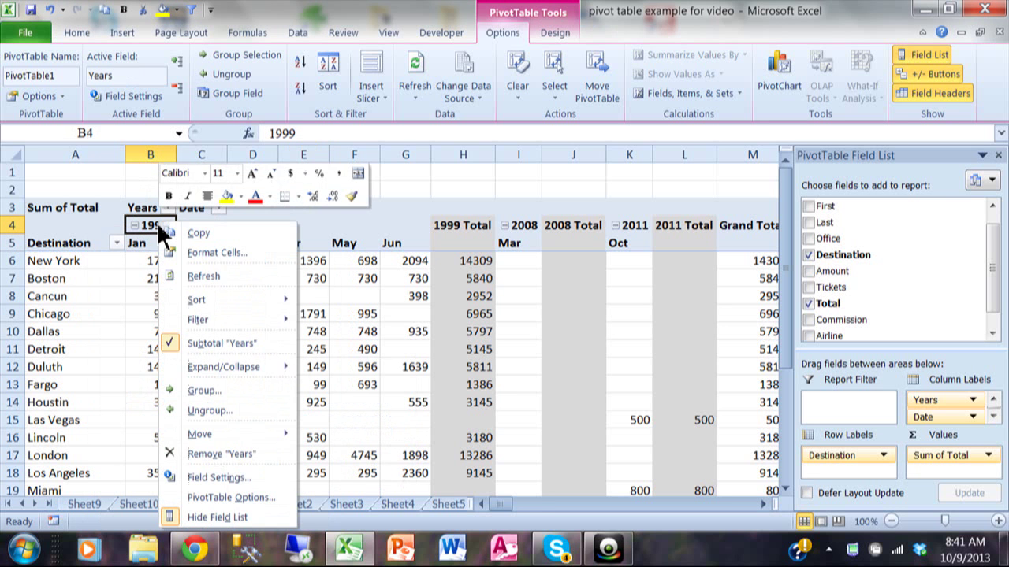
pyautogui.press('Escape')
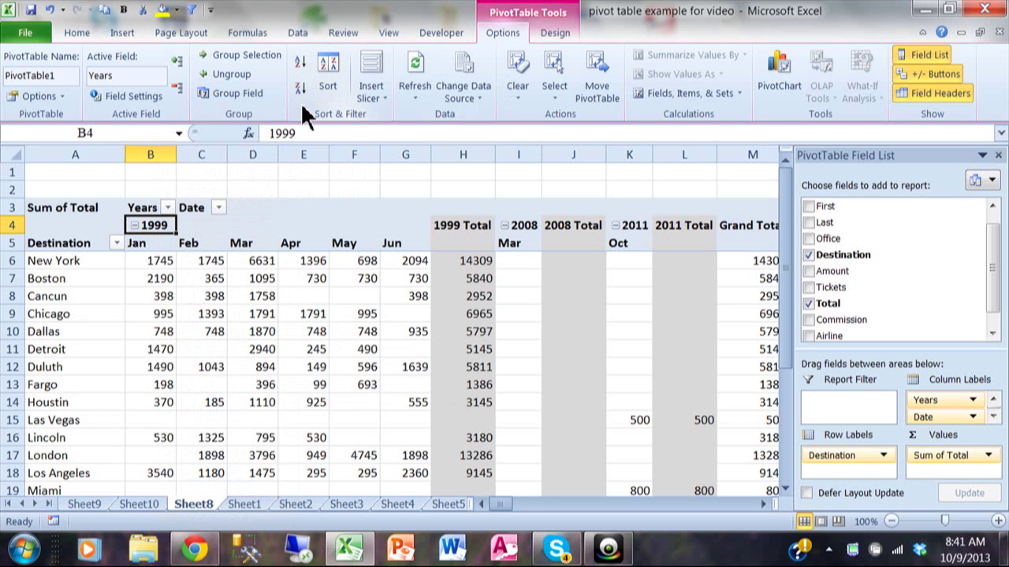
pyautogui.click(116, 243)
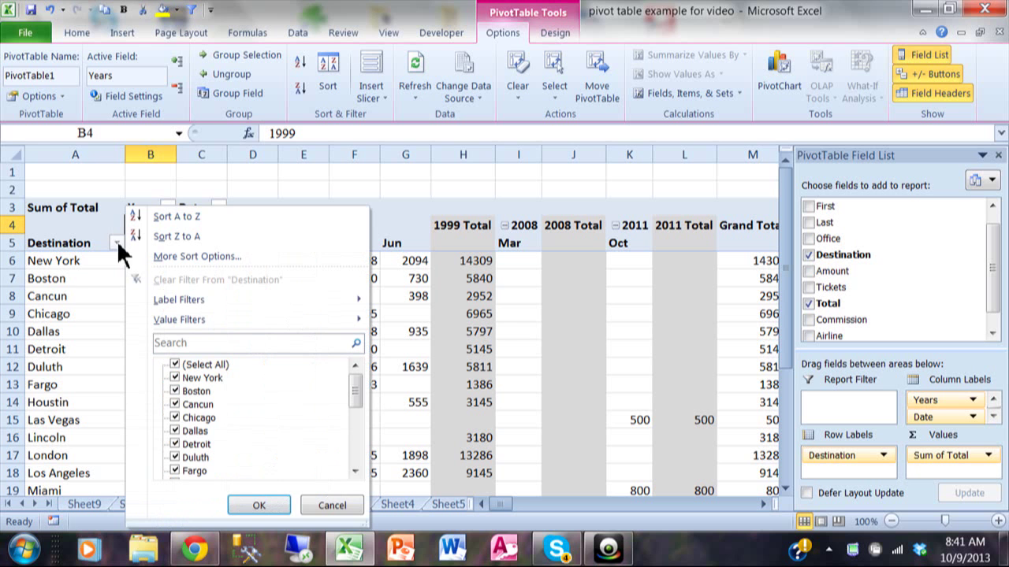
pyautogui.click(404, 355)
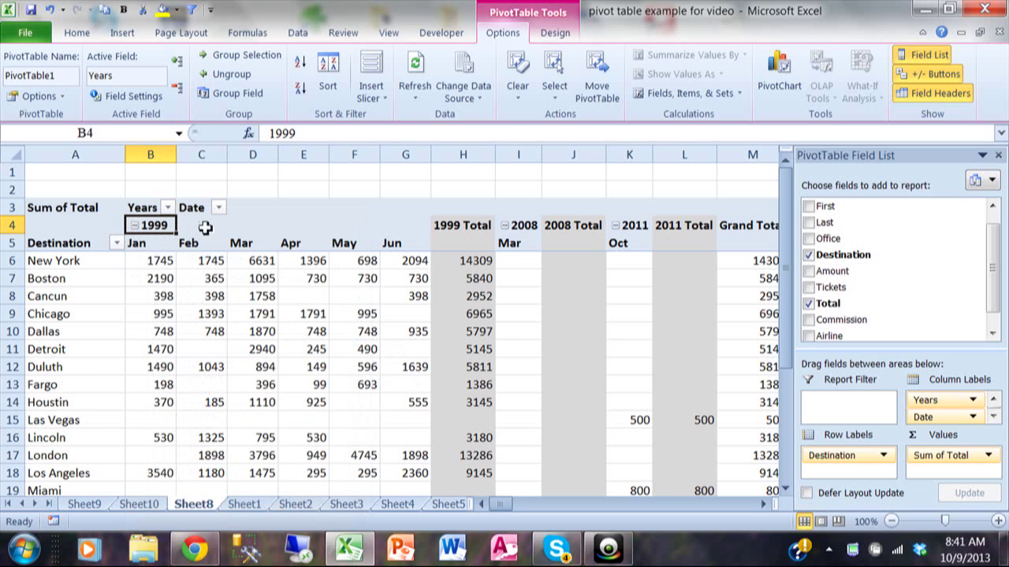
pyautogui.click(168, 208)
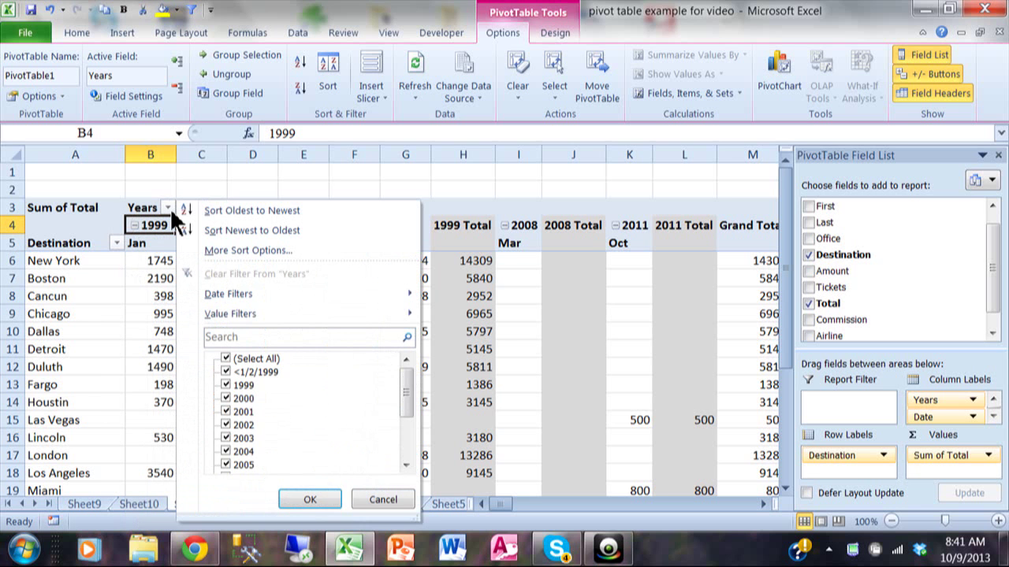
pyautogui.click(175, 223)
pyautogui.click(323, 349)
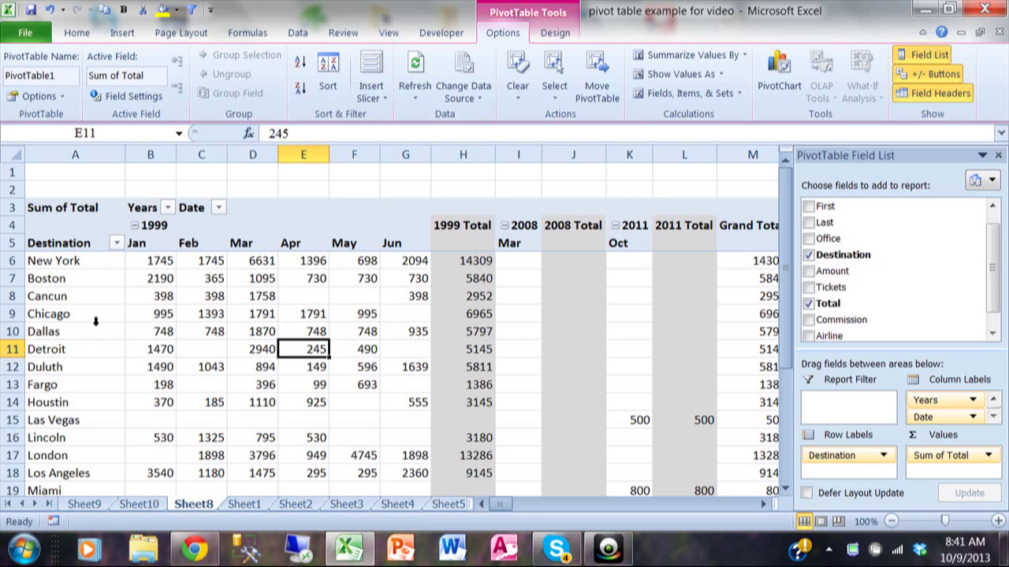
pyautogui.click(56, 317)
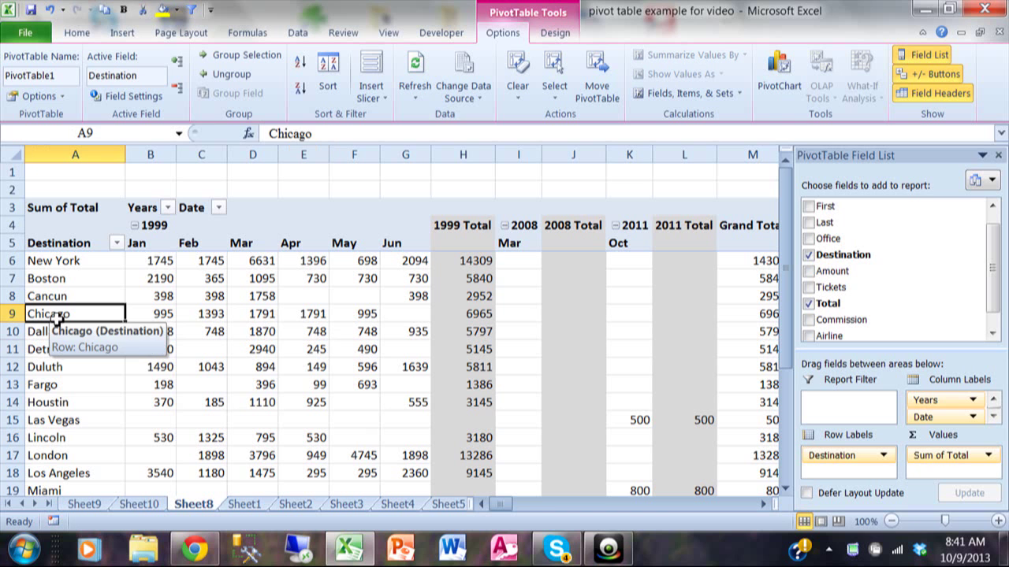
pyautogui.keyDown('ctrl'); pyautogui.click(69, 404); pyautogui.keyUp('ctrl')
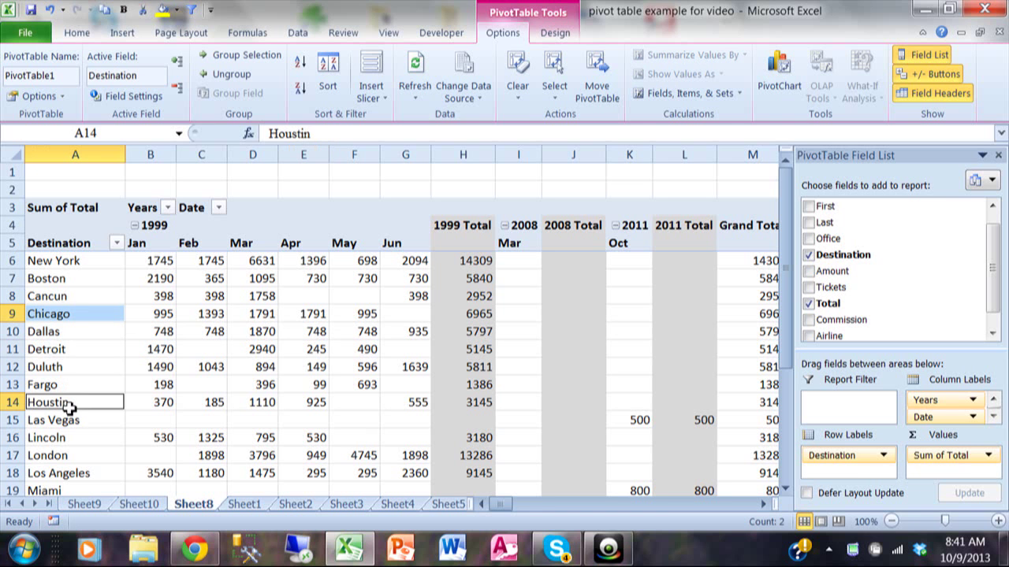
pyautogui.keyDown('ctrl'); pyautogui.click(64, 454); pyautogui.keyUp('ctrl')
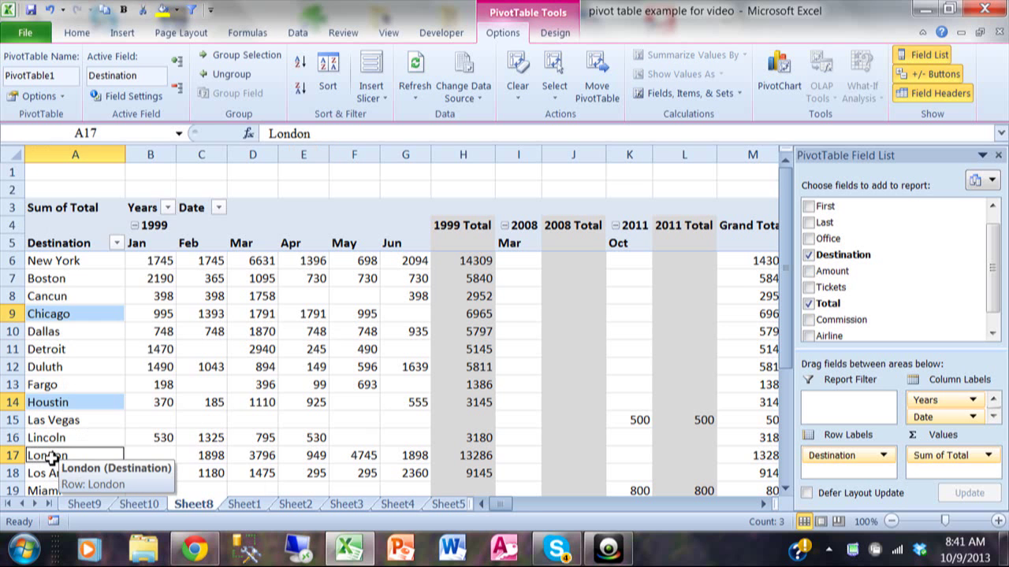
pyautogui.rightClick(50, 457)
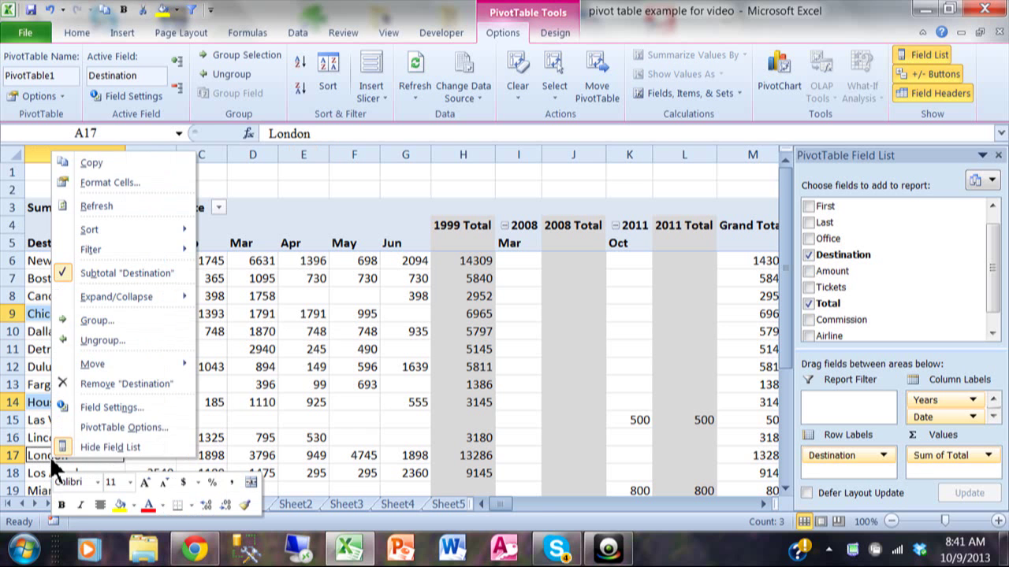
pyautogui.click(120, 323)
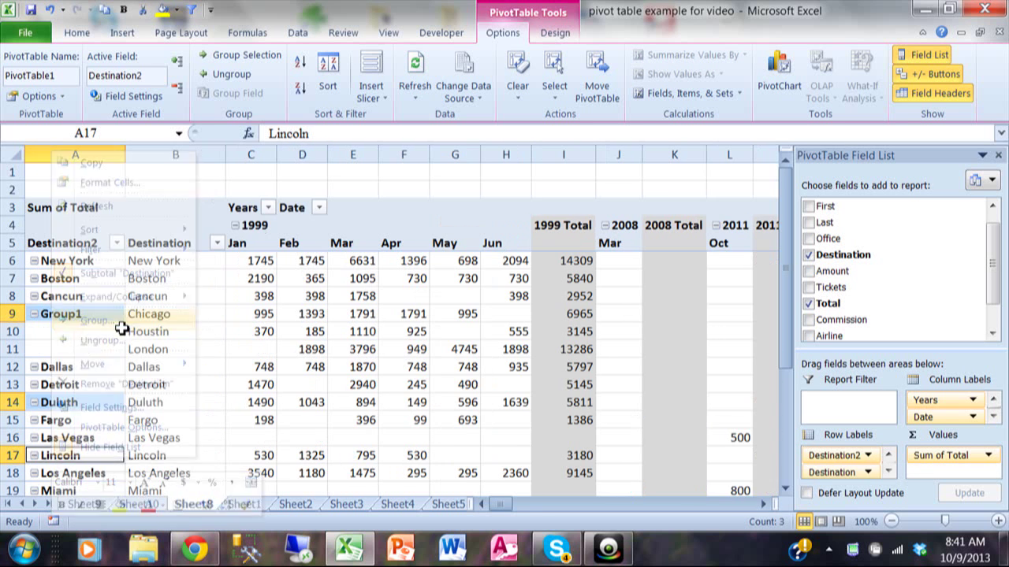
pyautogui.click(34, 313)
pyautogui.click(34, 313)
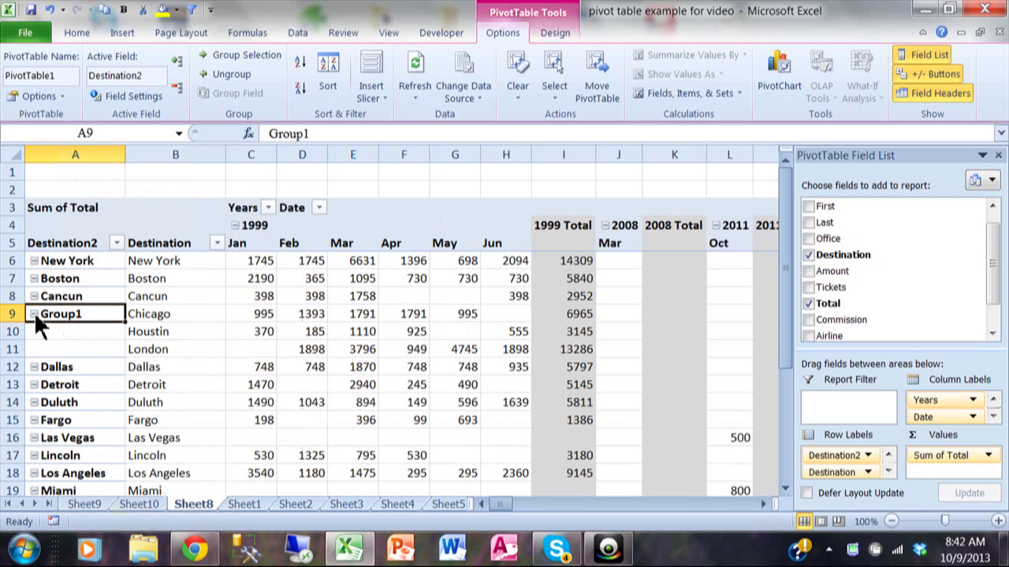
pyautogui.rightClick(48, 314)
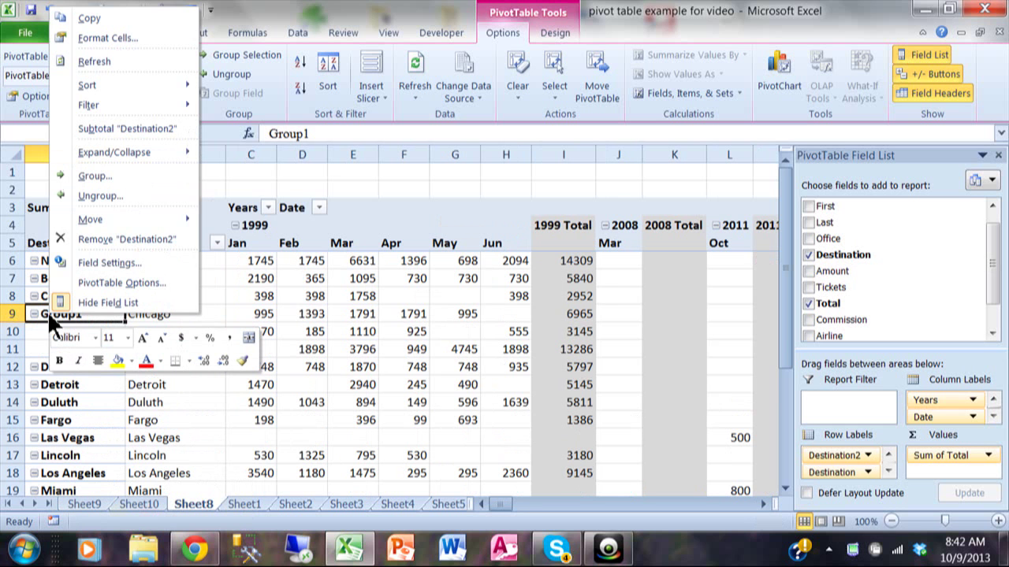
pyautogui.click(114, 196)
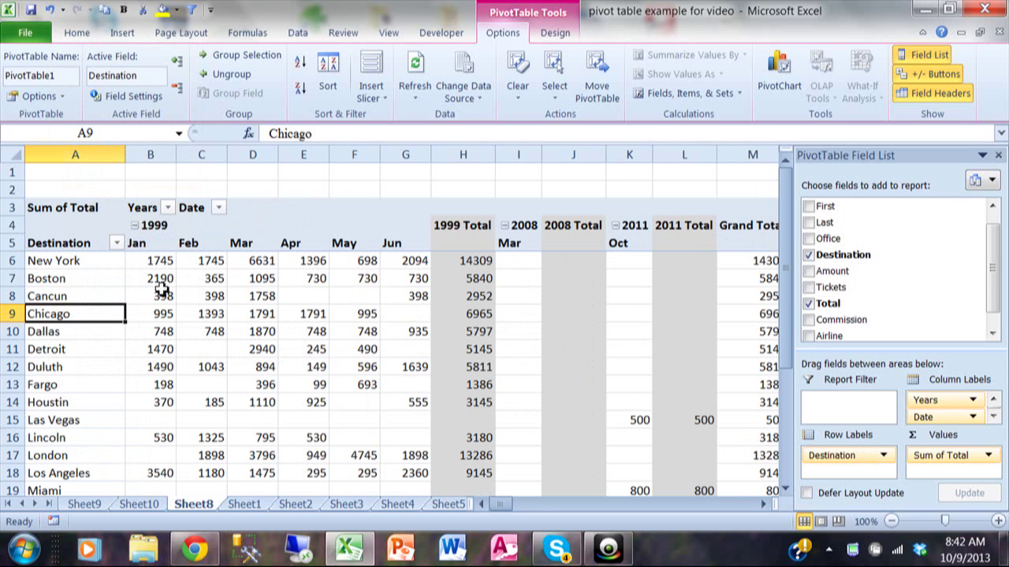
pyautogui.moveTo(295, 333)
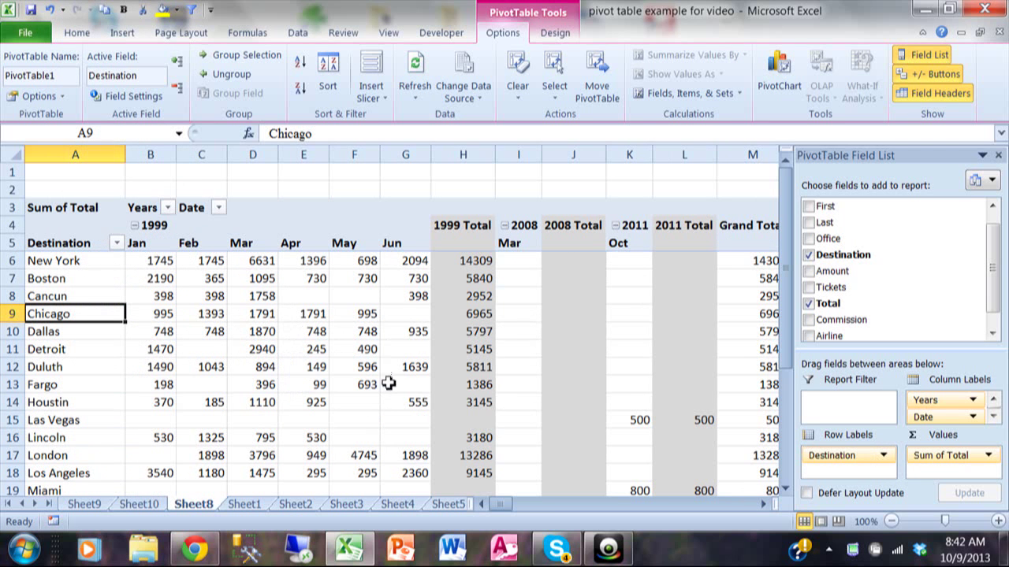